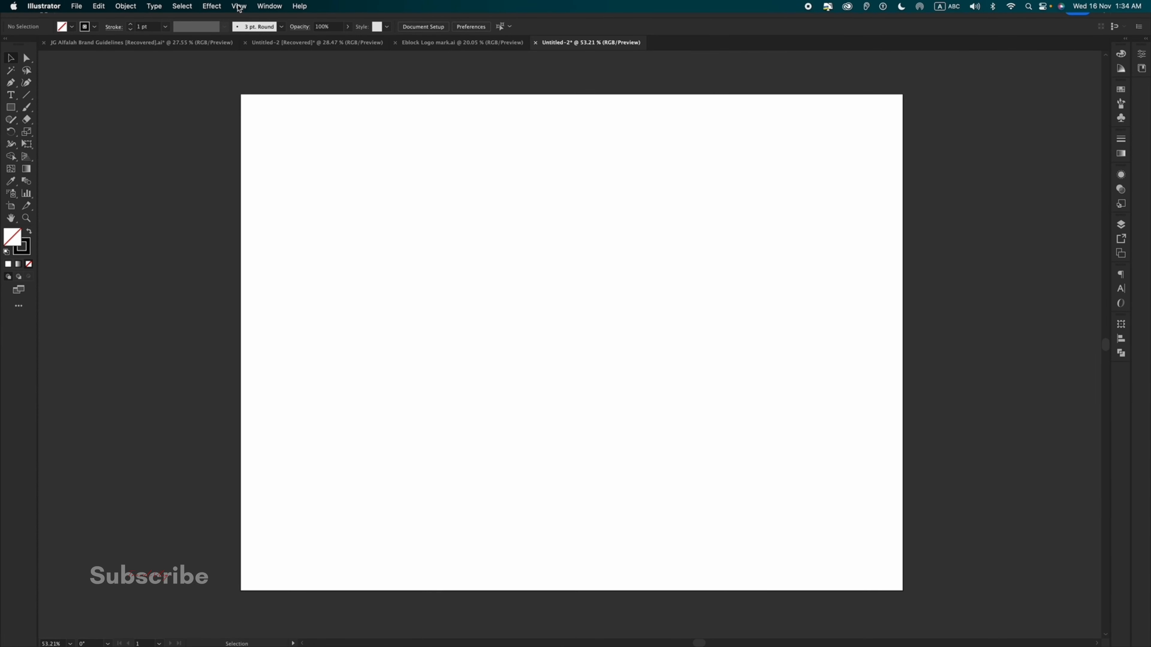
# Turn on snapping to the grid and turn off snapping to points for the document.
pyautogui.click(239, 6)
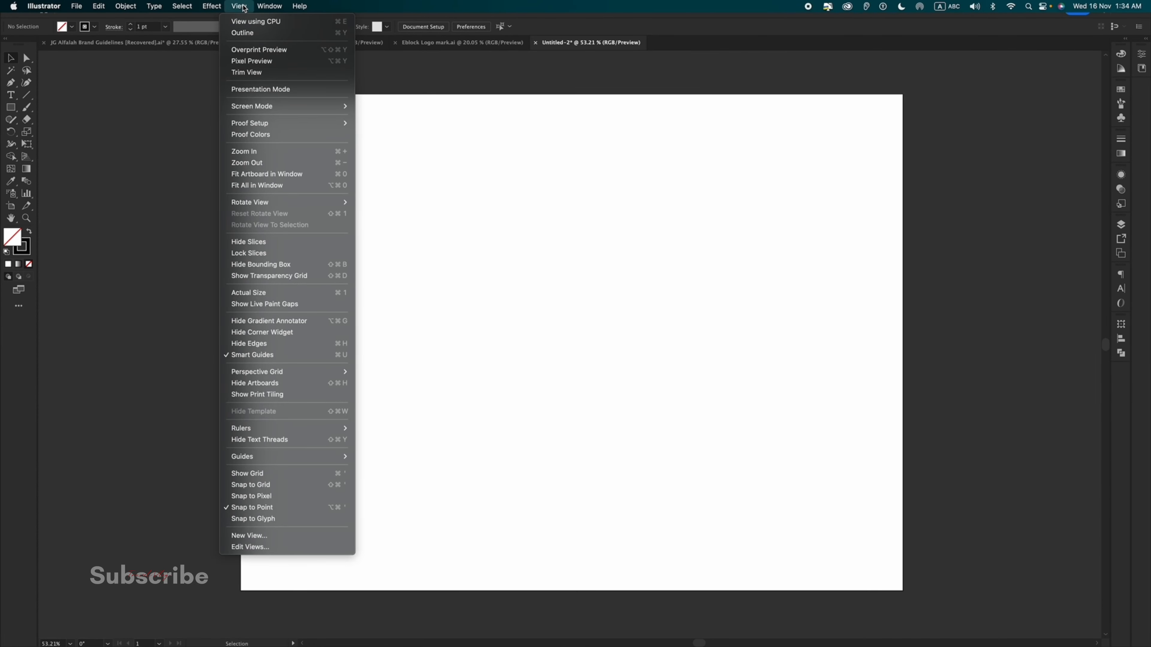
pyautogui.click(268, 485)
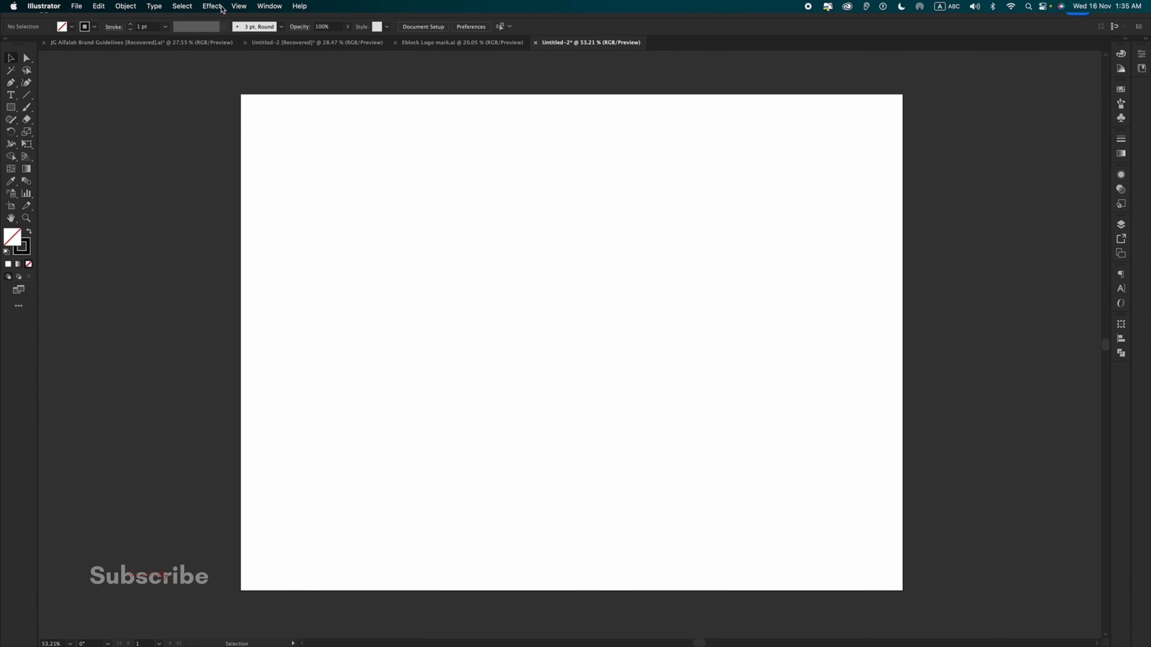
pyautogui.click(239, 6)
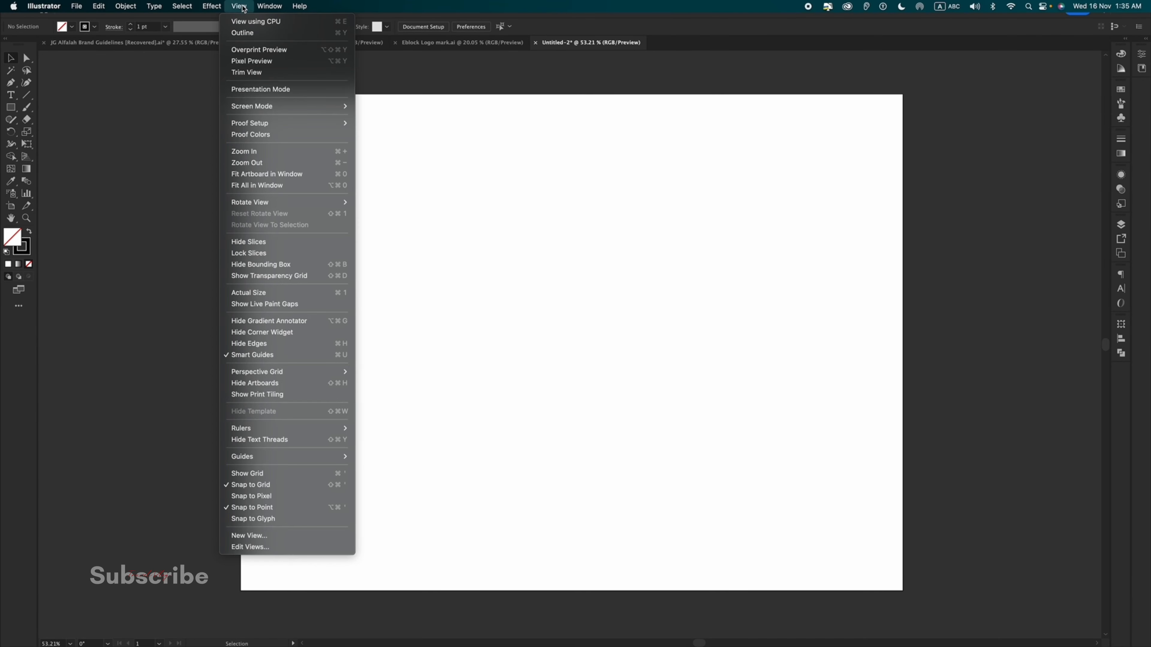
pyautogui.click(273, 508)
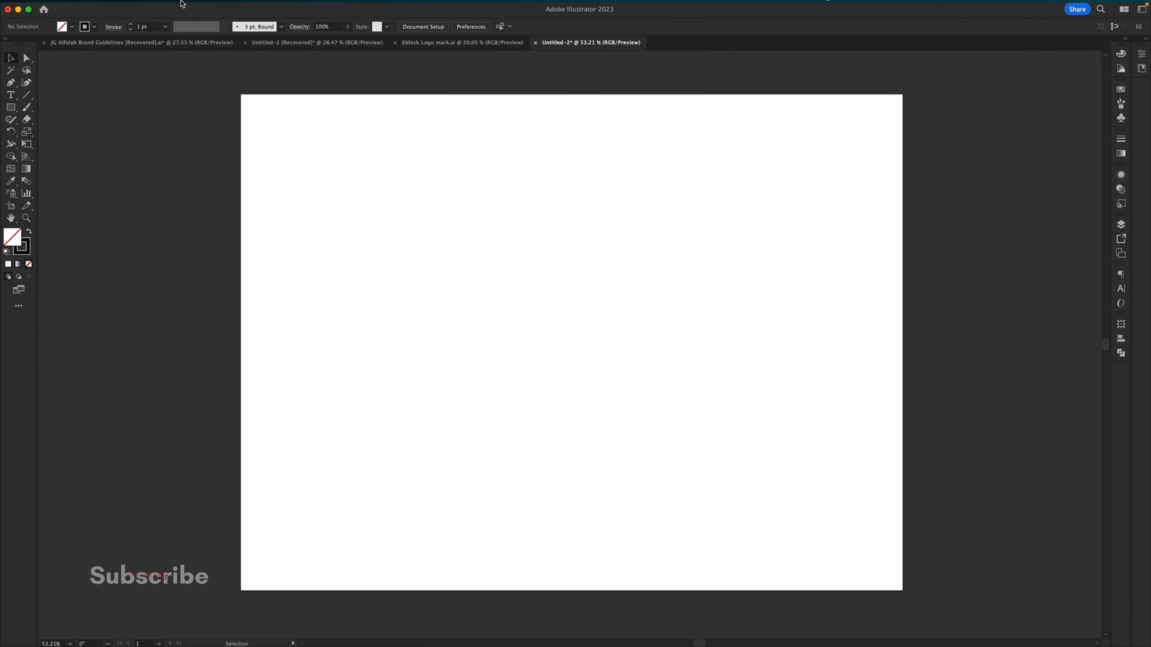
# Show the document grid, keeping Snap to Grid enabled.
pyautogui.click(241, 6)
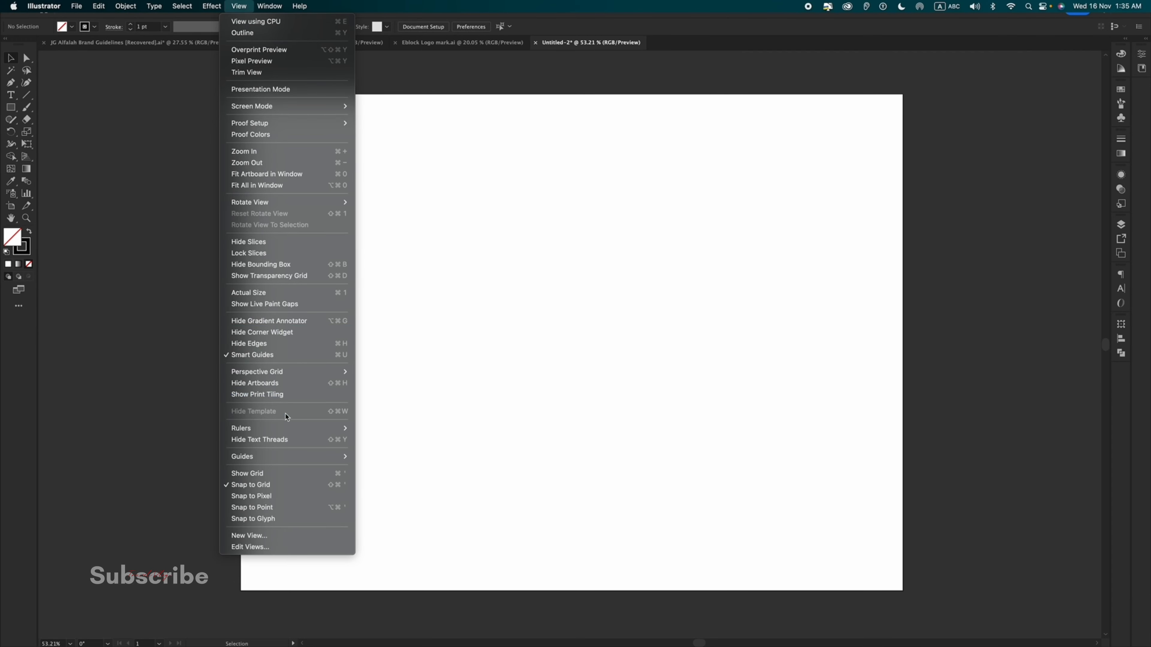
pyautogui.moveTo(286, 463)
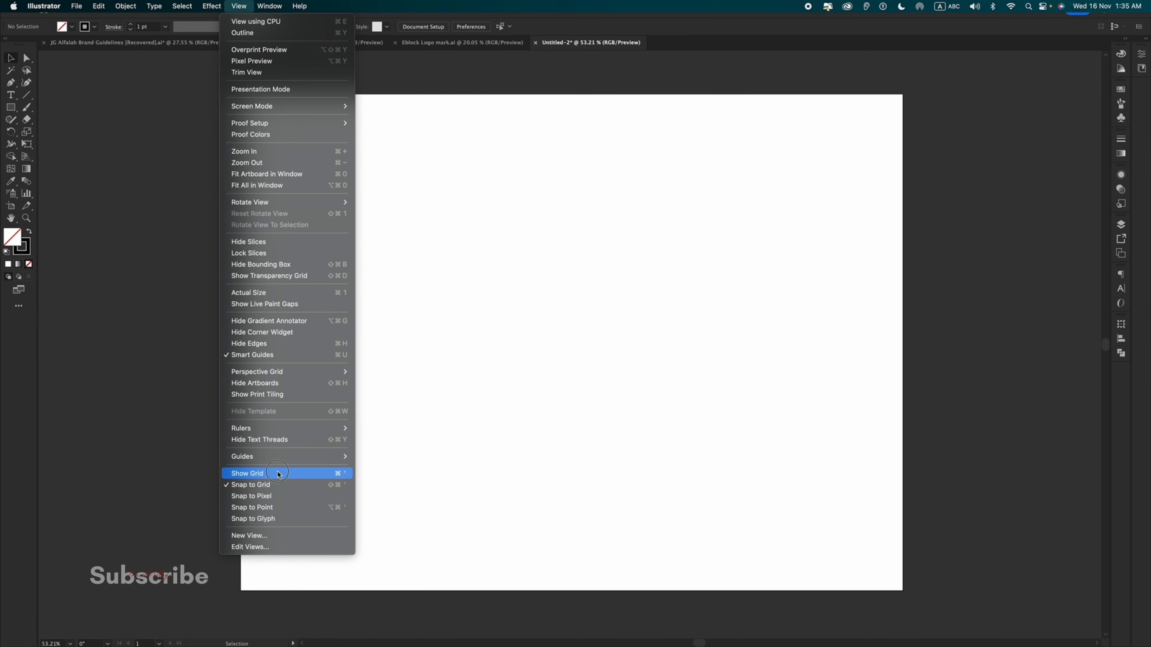
pyautogui.click(278, 474)
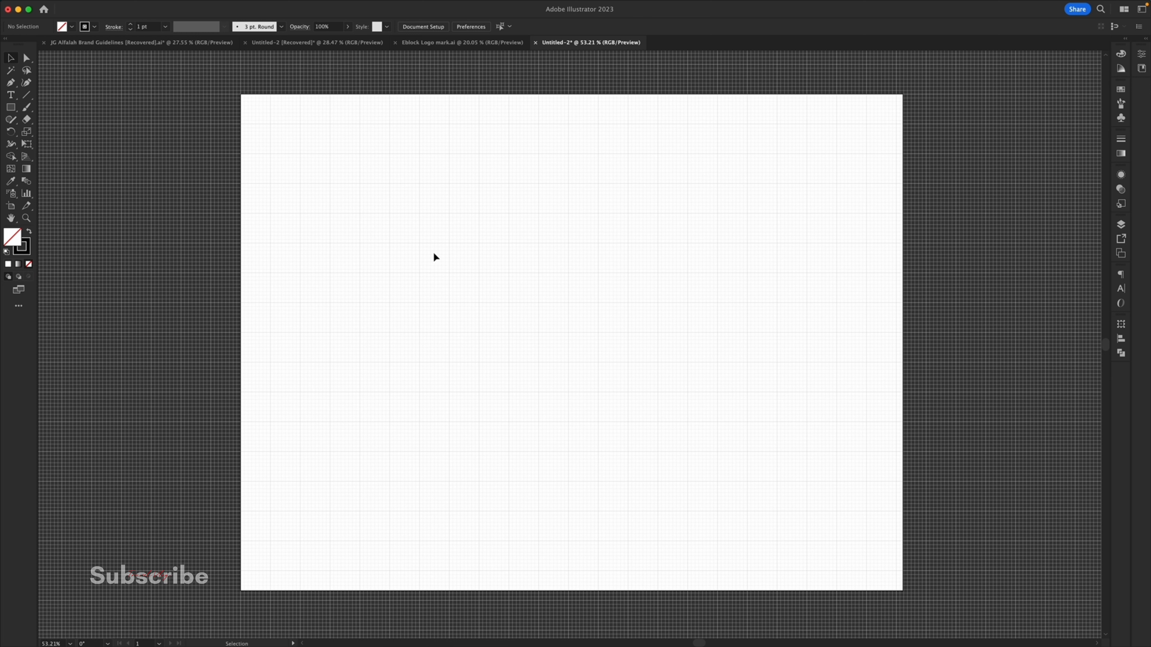
pyautogui.moveTo(315, 4)
pyautogui.click(238, 6)
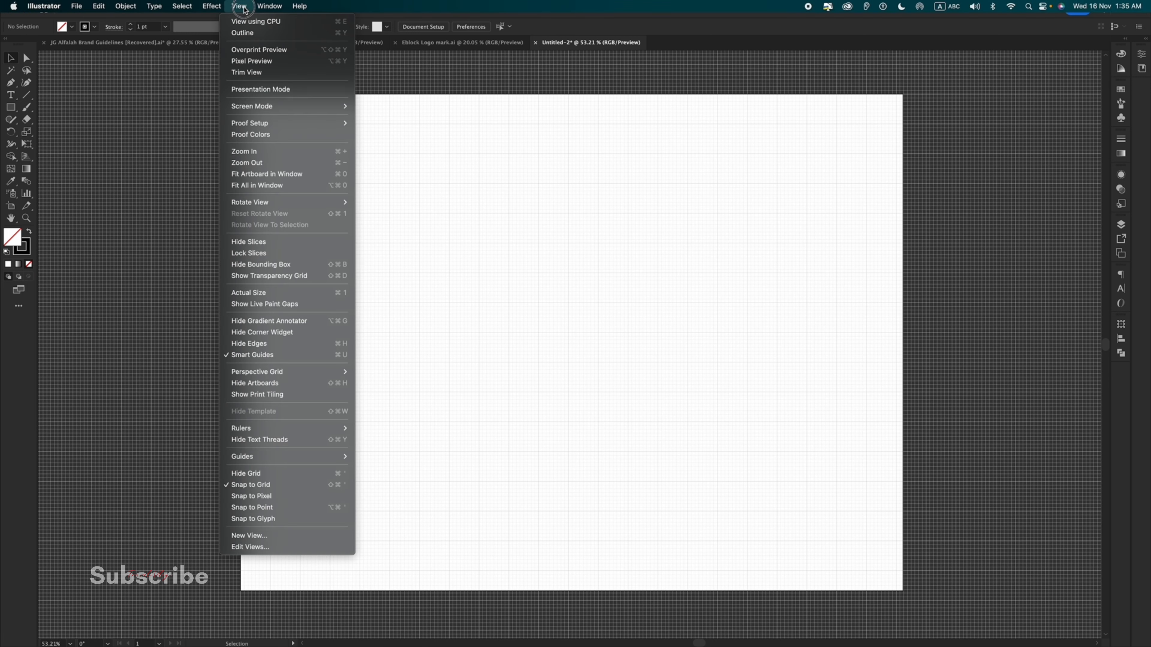
pyautogui.click(298, 487)
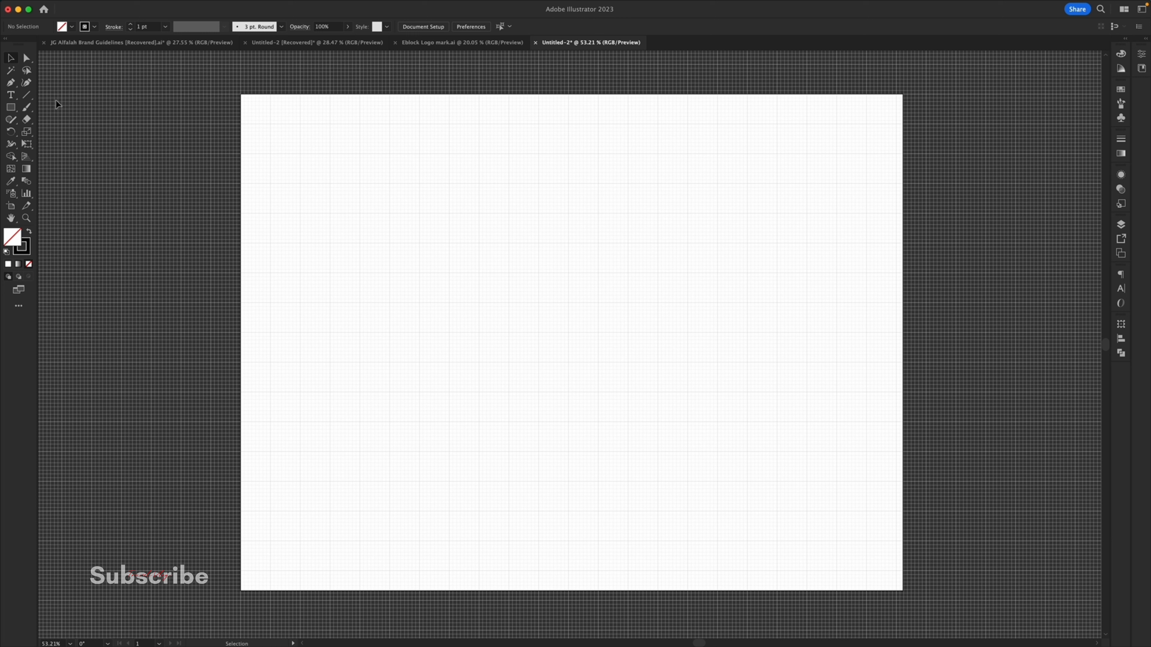
# Draw an open angular path of two stacked, interlocking diagonal C shapes with the Pen tool, about 216 px wide and 432 px high.
pyautogui.click(11, 84)
pyautogui.scroll(1, 562, 290)
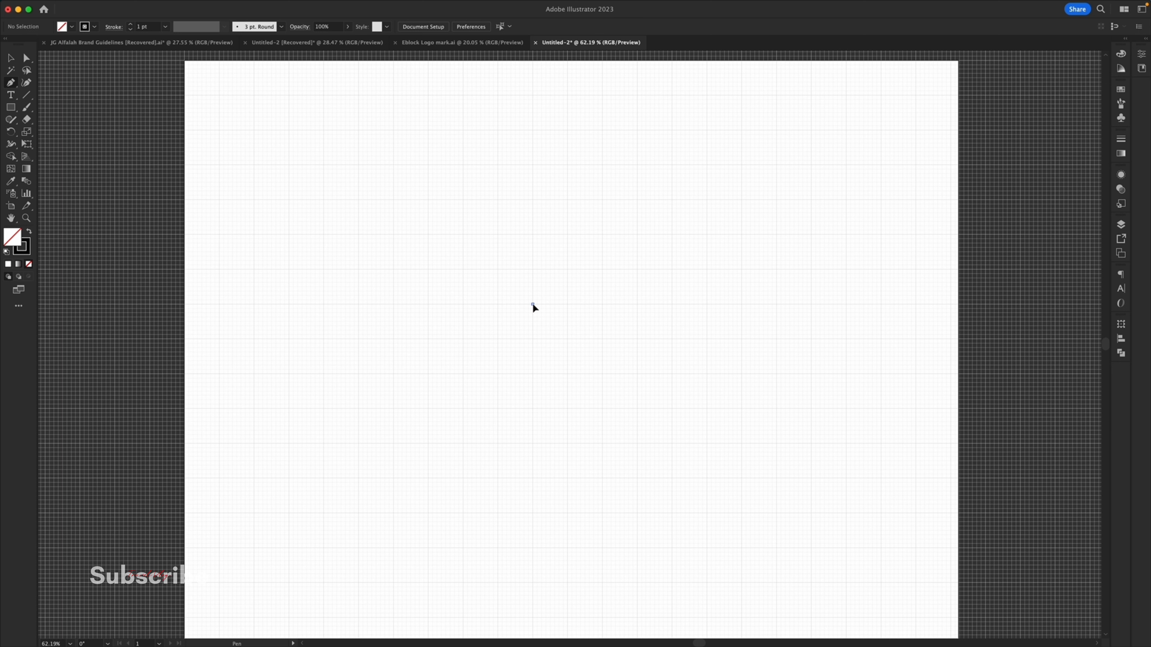
pyautogui.click(532, 304)
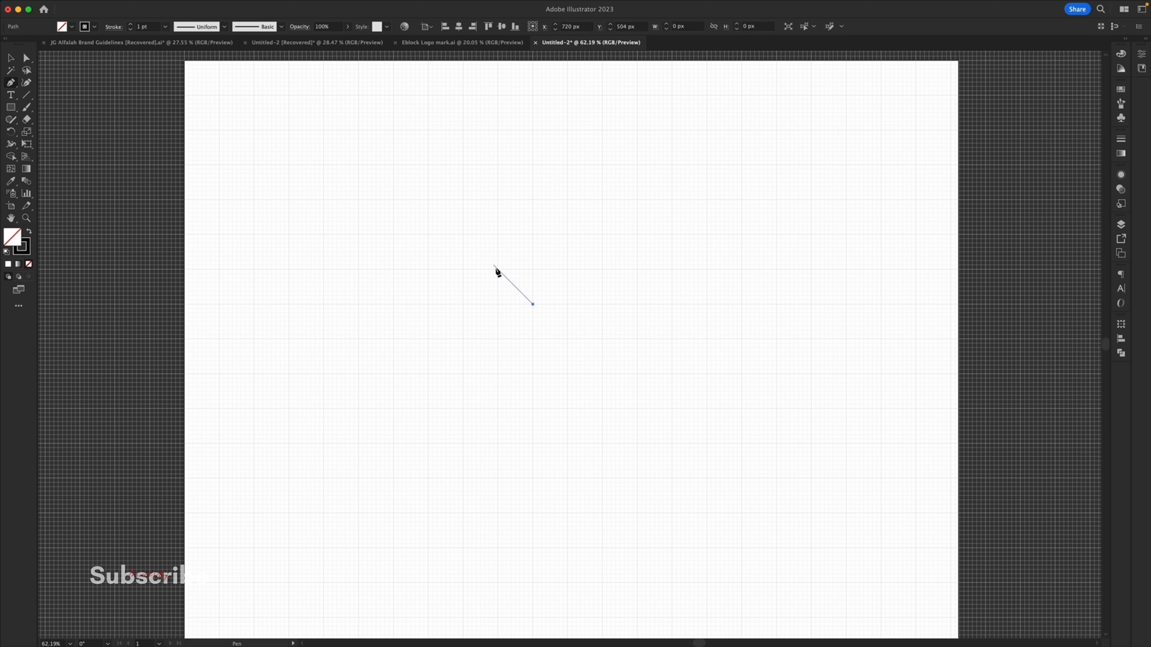
pyautogui.click(498, 270)
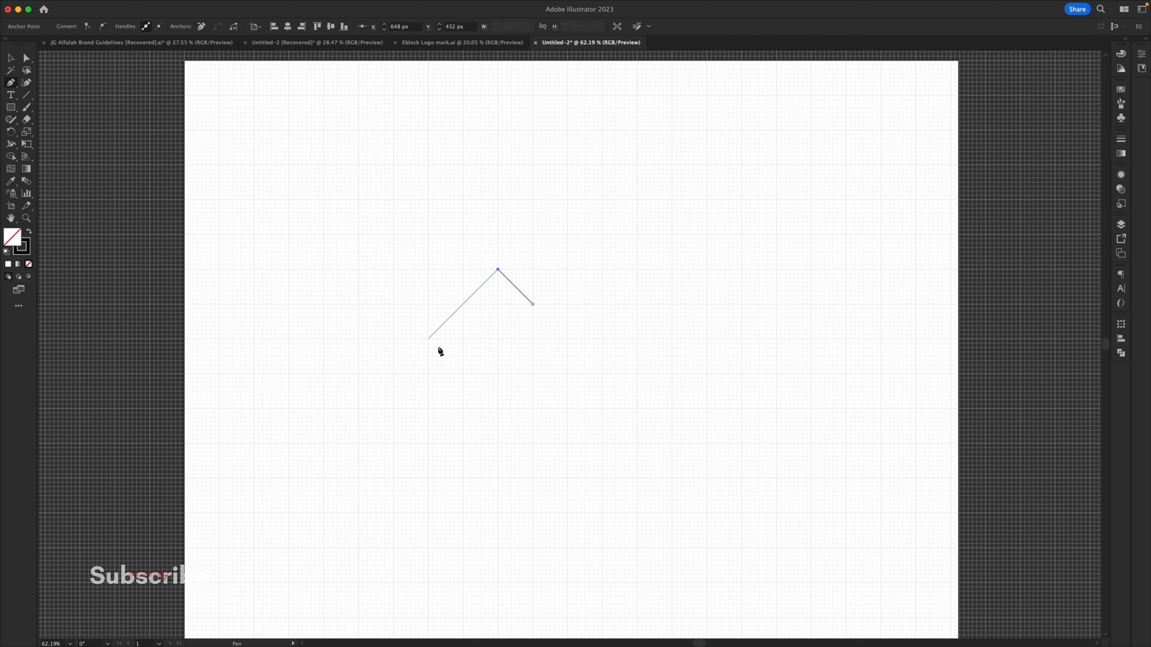
pyautogui.click(428, 339)
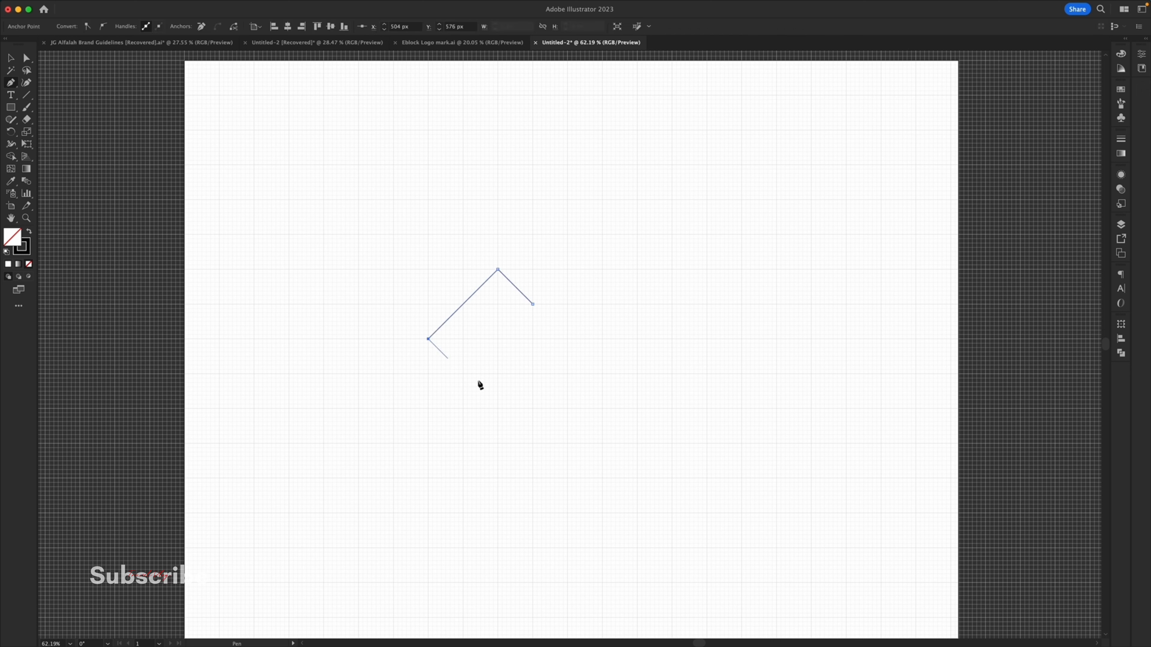
pyautogui.click(498, 408)
pyautogui.click(533, 375)
pyautogui.click(497, 339)
pyautogui.click(429, 409)
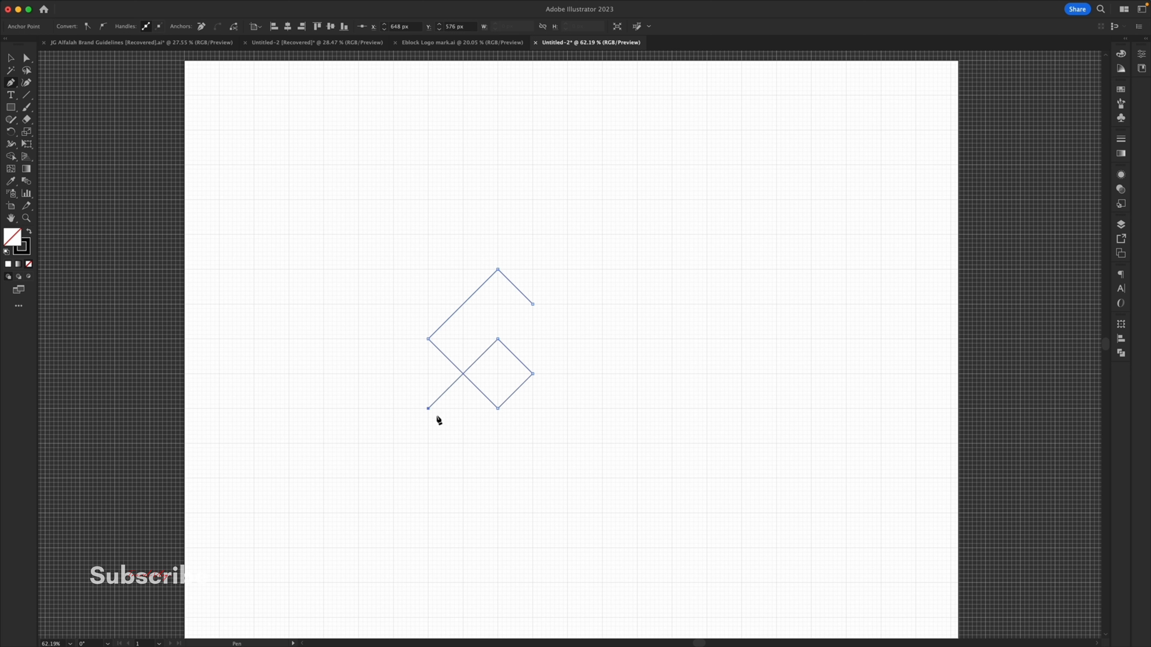
pyautogui.click(498, 479)
pyautogui.click(533, 444)
pyautogui.keyDown('super'); pyautogui.click(612, 415); pyautogui.keyUp('super')
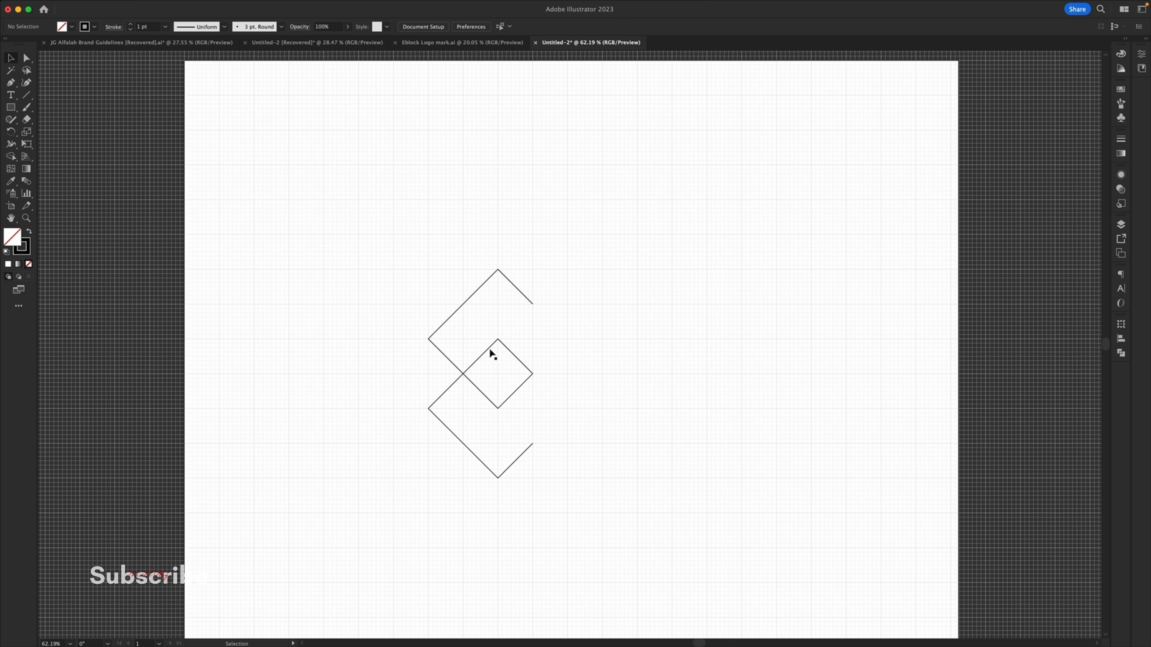
# Duplicate the path, rotate the copy 180°, and place it so its open ends meet those of the original.
pyautogui.moveTo(493, 354); pyautogui.dragTo(641, 354)
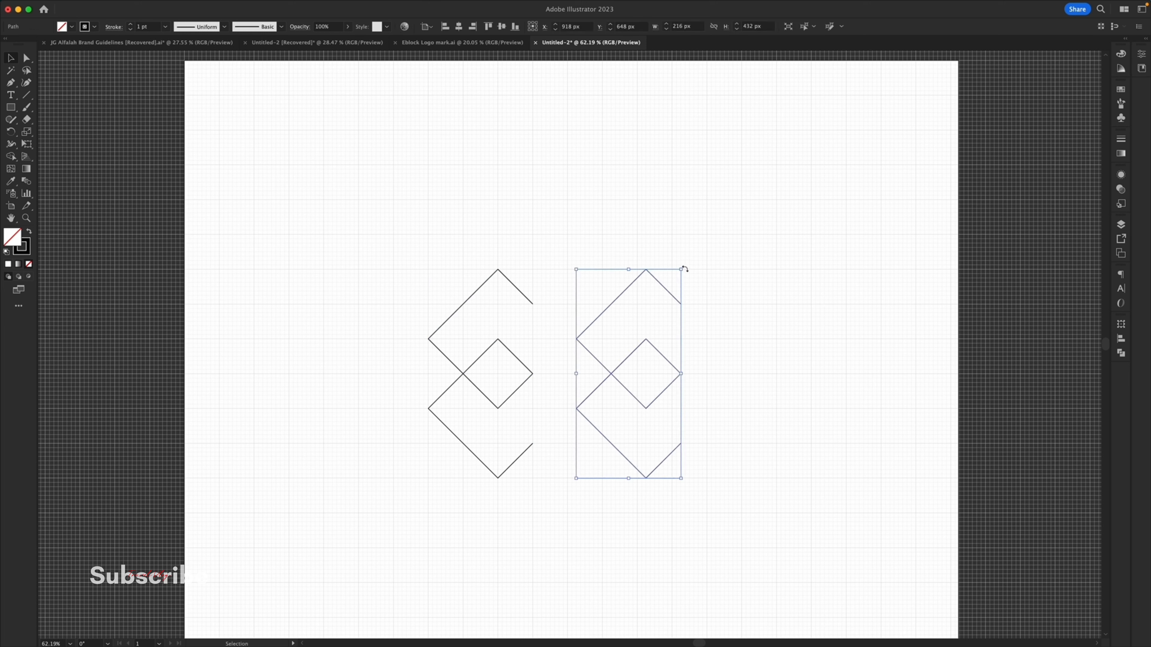
pyautogui.moveTo(684, 269); pyautogui.dragTo(540, 534)
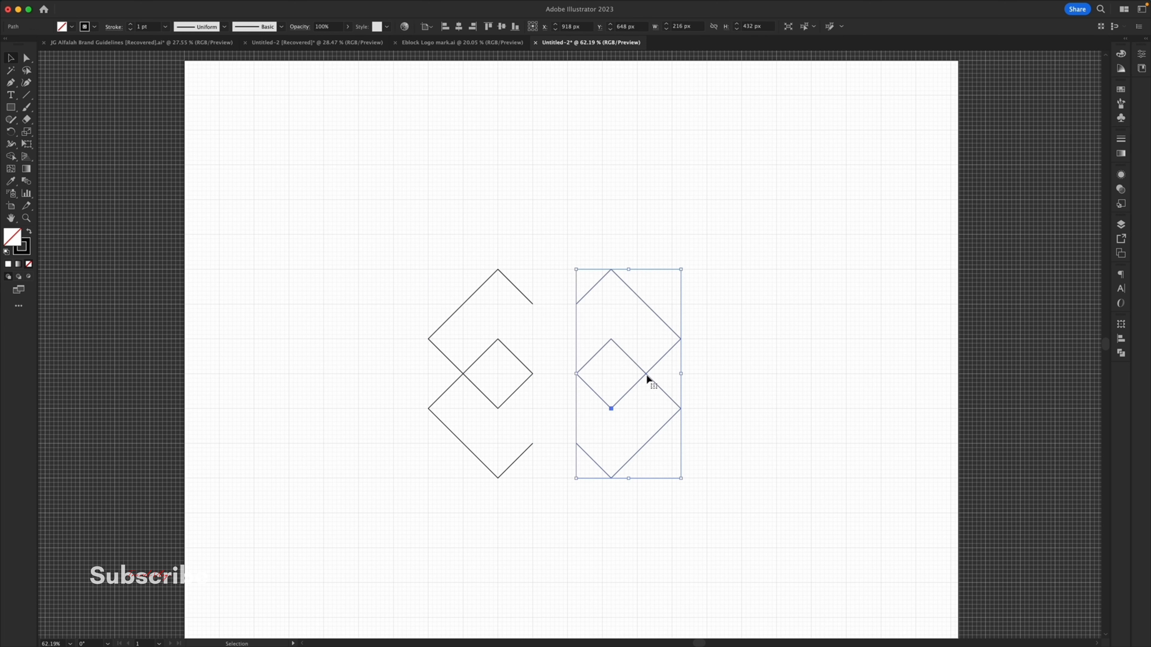
pyautogui.moveTo(647, 378); pyautogui.dragTo(603, 380)
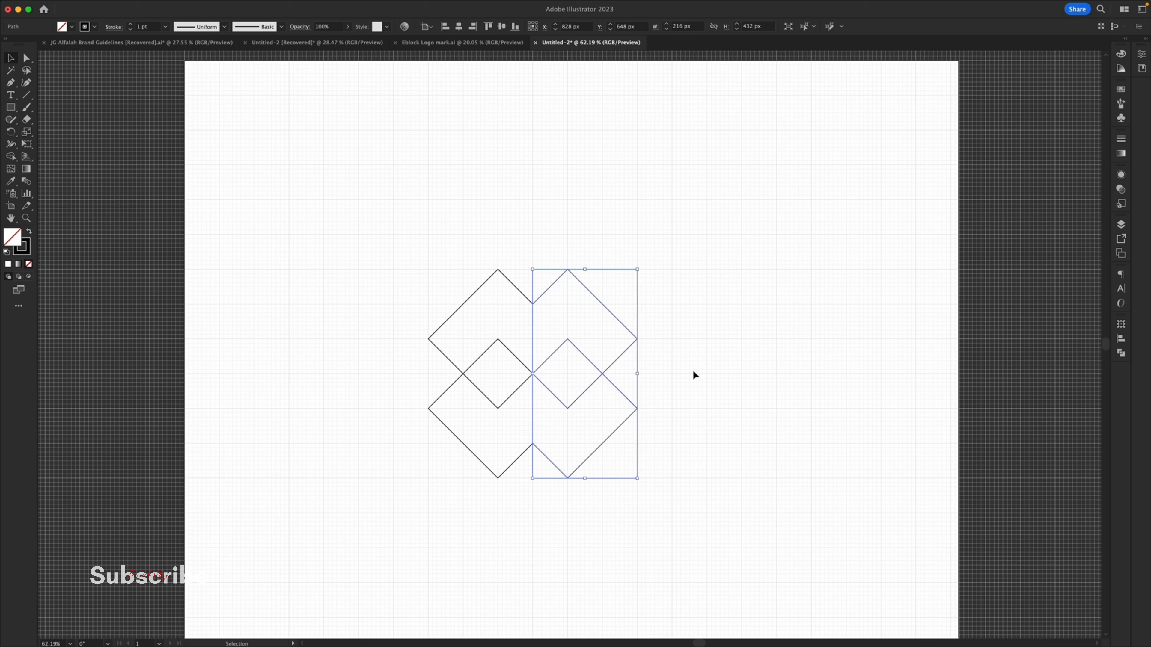
pyautogui.click(627, 383)
# Increase the stroke weight of both paths to 27 pt.
pyautogui.moveTo(703, 241); pyautogui.dragTo(365, 577)
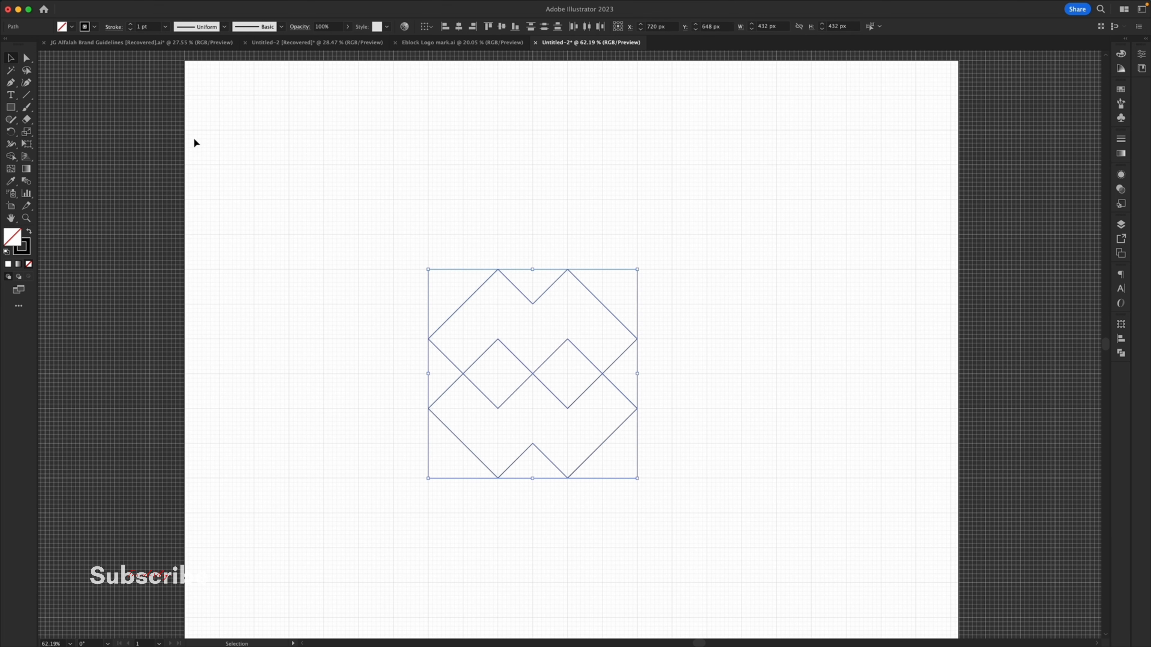
pyautogui.click(130, 25)
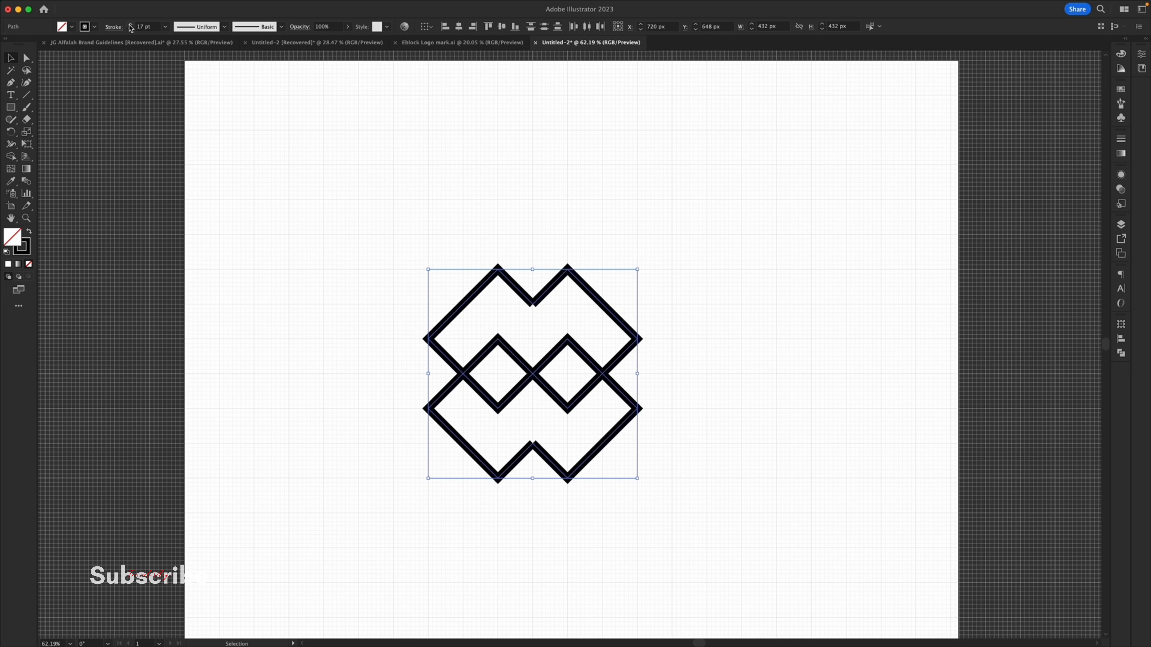
pyautogui.click(130, 24)
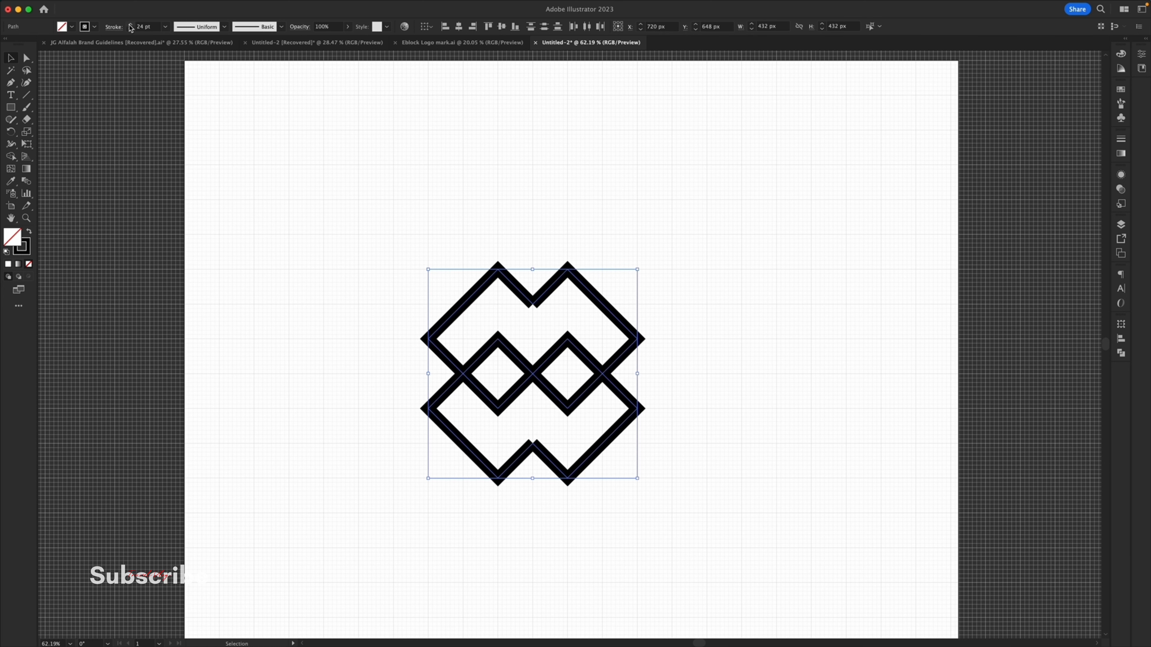
pyautogui.click(290, 161)
# Move the duplicated path 18 px toward the original so their ends overlap at the centre.
pyautogui.click(561, 357)
pyautogui.moveTo(582, 353); pyautogui.dragTo(574, 353)
pyautogui.click(692, 318)
# Set the stroke weight of both paths to 35 pt.
pyautogui.moveTo(671, 260); pyautogui.dragTo(465, 565)
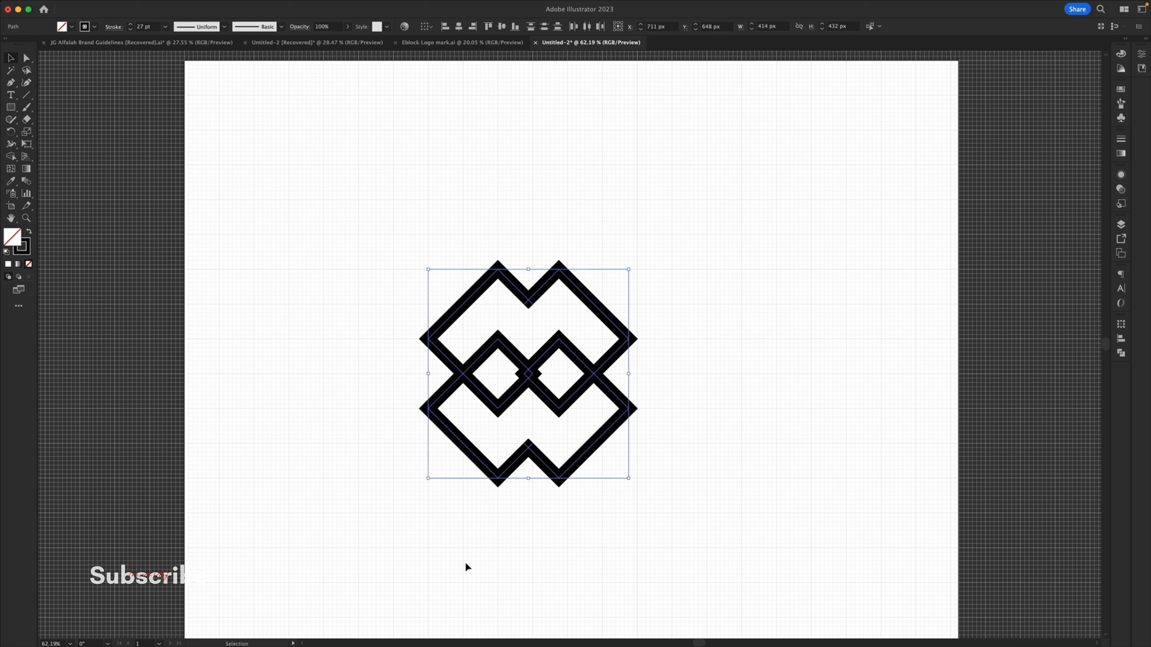
pyautogui.click(130, 24)
pyautogui.click(130, 24)
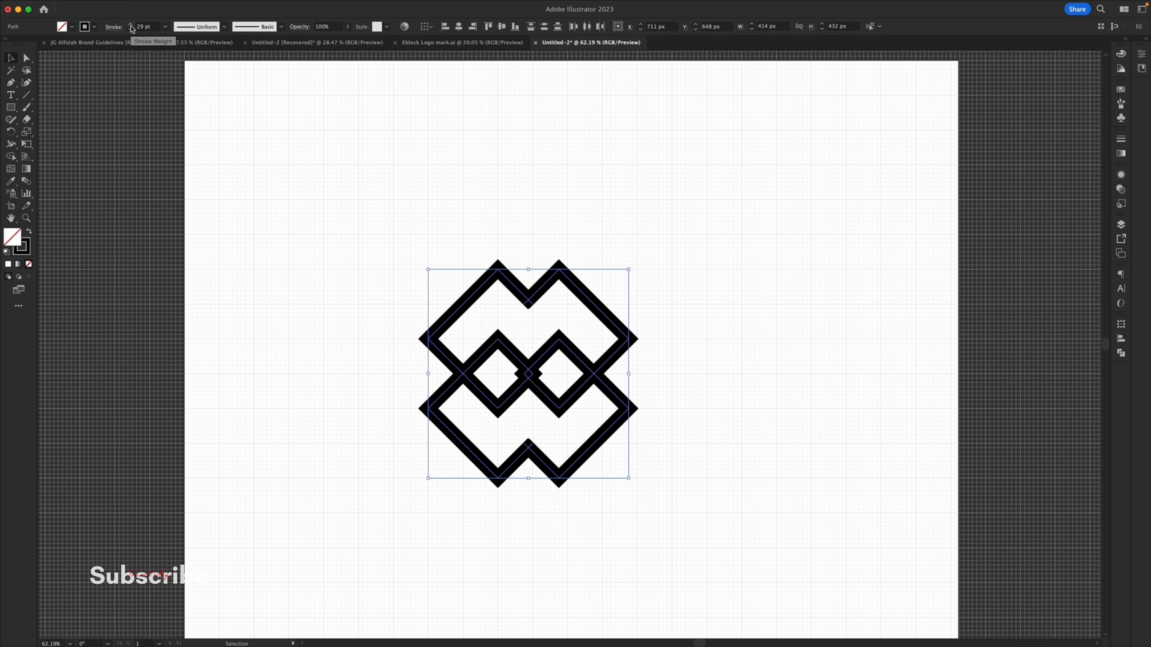
pyautogui.click(131, 24)
pyautogui.moveTo(131, 25); pyautogui.dragTo(131, 25)
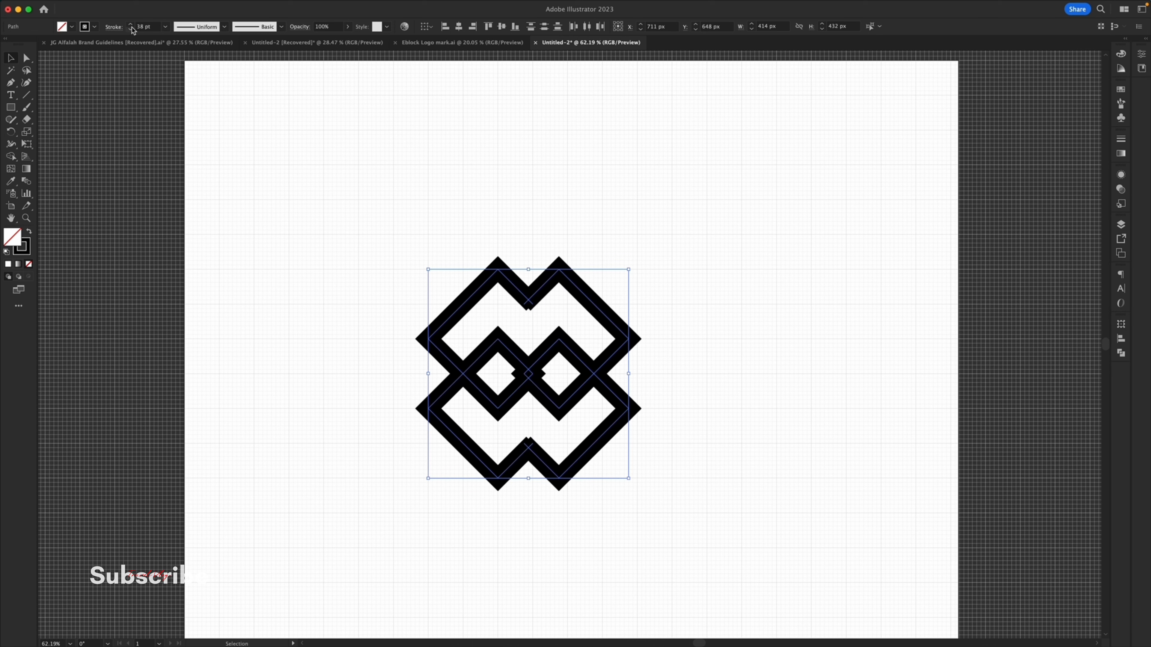
pyautogui.click(131, 29)
pyautogui.click(131, 29)
pyautogui.click(131, 29)
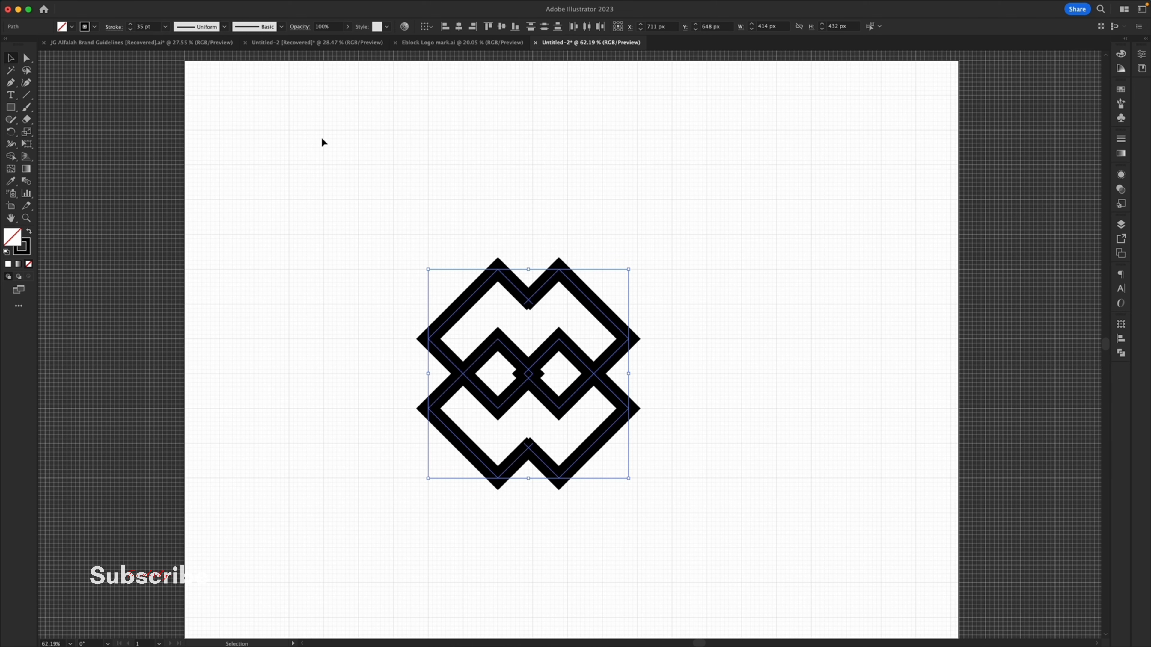
pyautogui.click(322, 143)
# Round the four outer side corners of the two paths using the corner radius value.
pyautogui.scroll(1, 485, 274)
pyautogui.press('a')
pyautogui.moveTo(398, 275); pyautogui.dragTo(426, 351)
pyautogui.moveTo(364, 398); pyautogui.dragTo(431, 477)
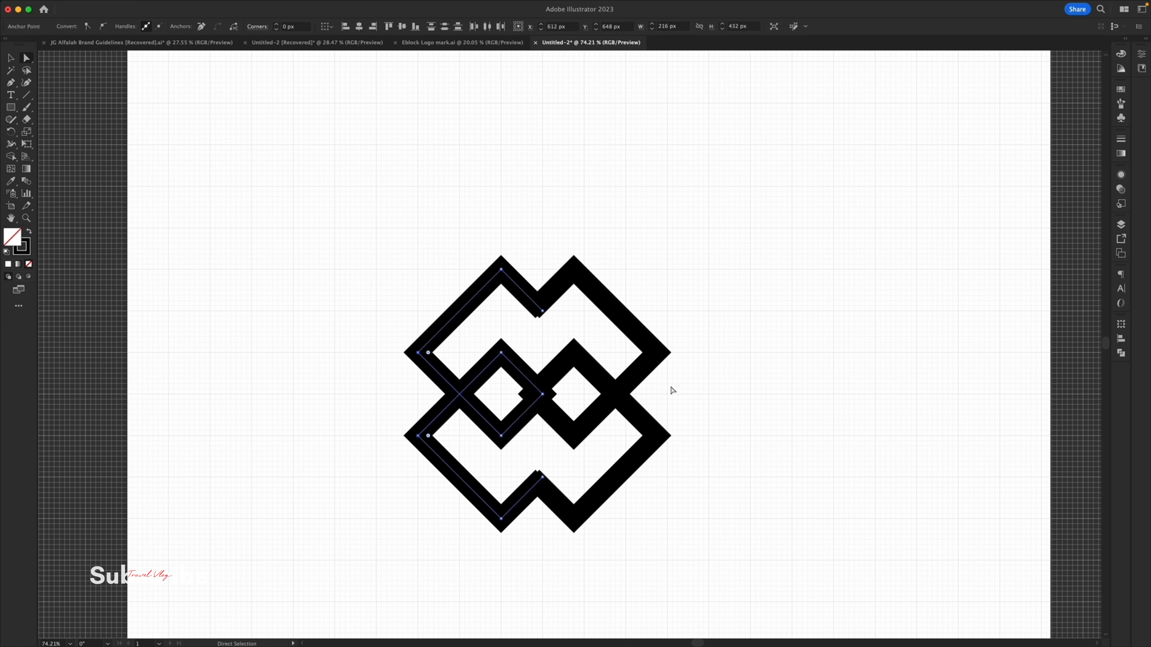
pyautogui.moveTo(718, 329); pyautogui.dragTo(645, 477)
pyautogui.click(316, 26)
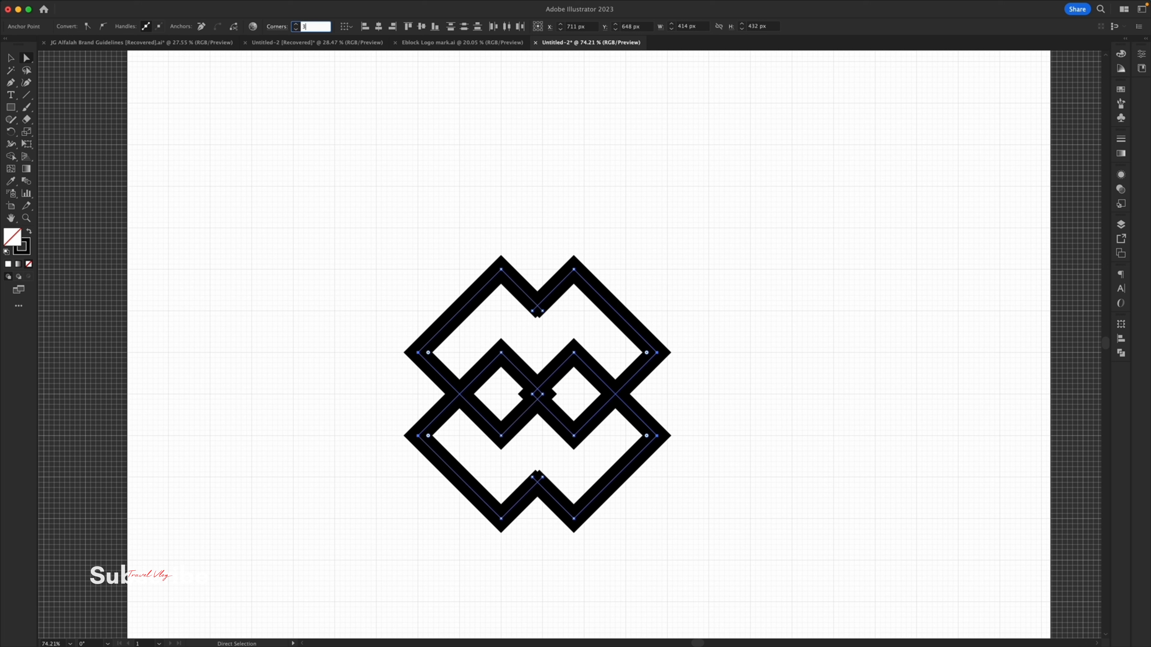
pyautogui.write('3')
pyautogui.press('Return')
pyautogui.click(603, 364)
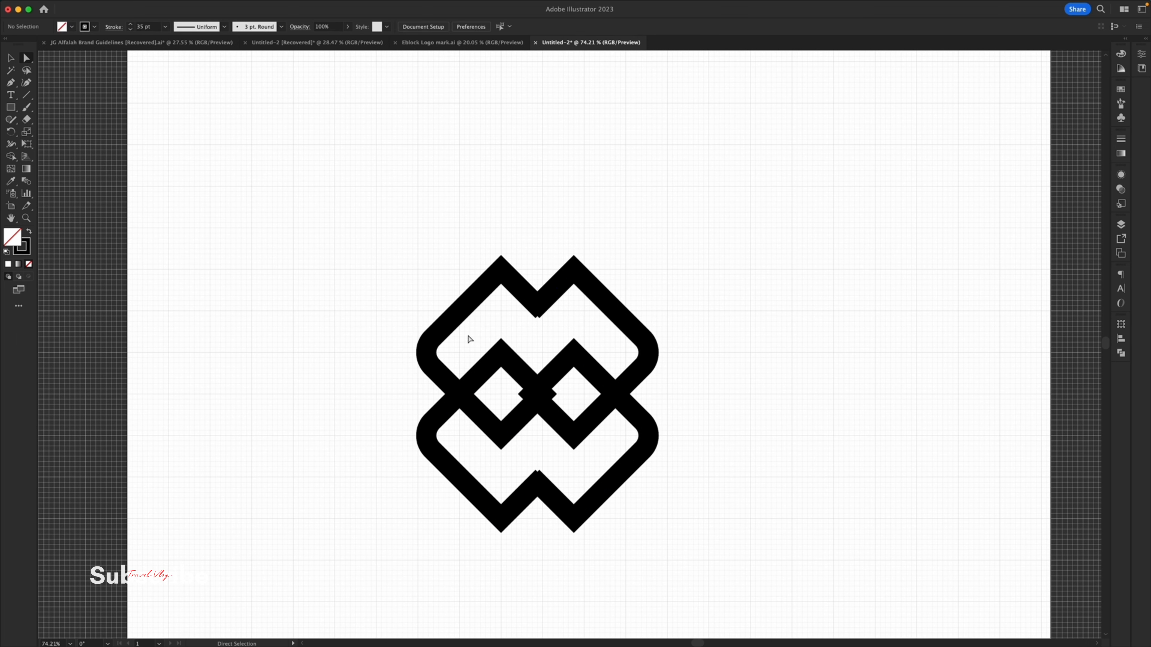
# Round the upper and lower corners of the two inner diamonds with a 15 px radius.
pyautogui.click(524, 383)
pyautogui.moveTo(589, 369); pyautogui.dragTo(588, 368)
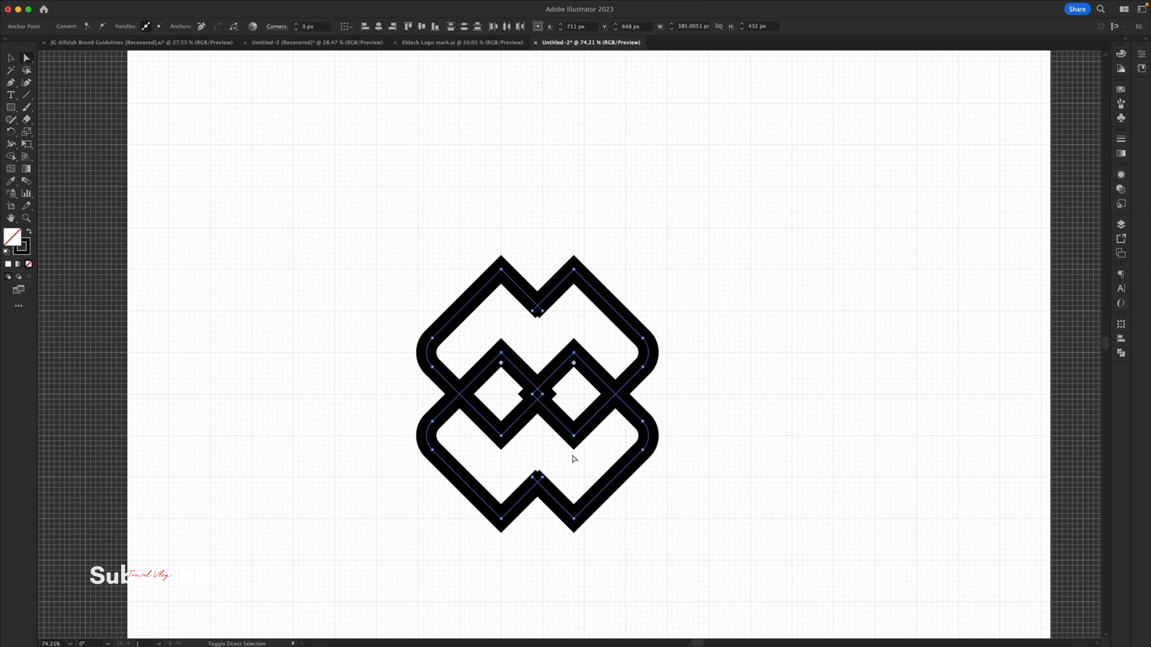
pyautogui.moveTo(589, 457); pyautogui.dragTo(492, 434)
pyautogui.click(316, 27)
pyautogui.write('15')
pyautogui.press('Return')
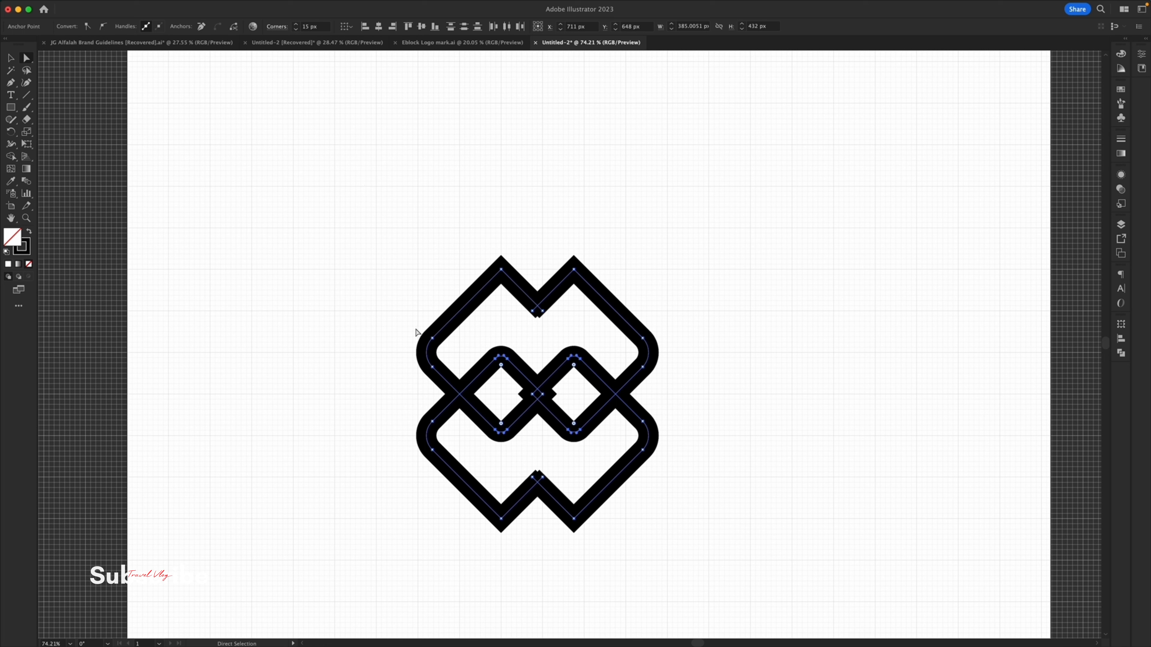
pyautogui.click(388, 270)
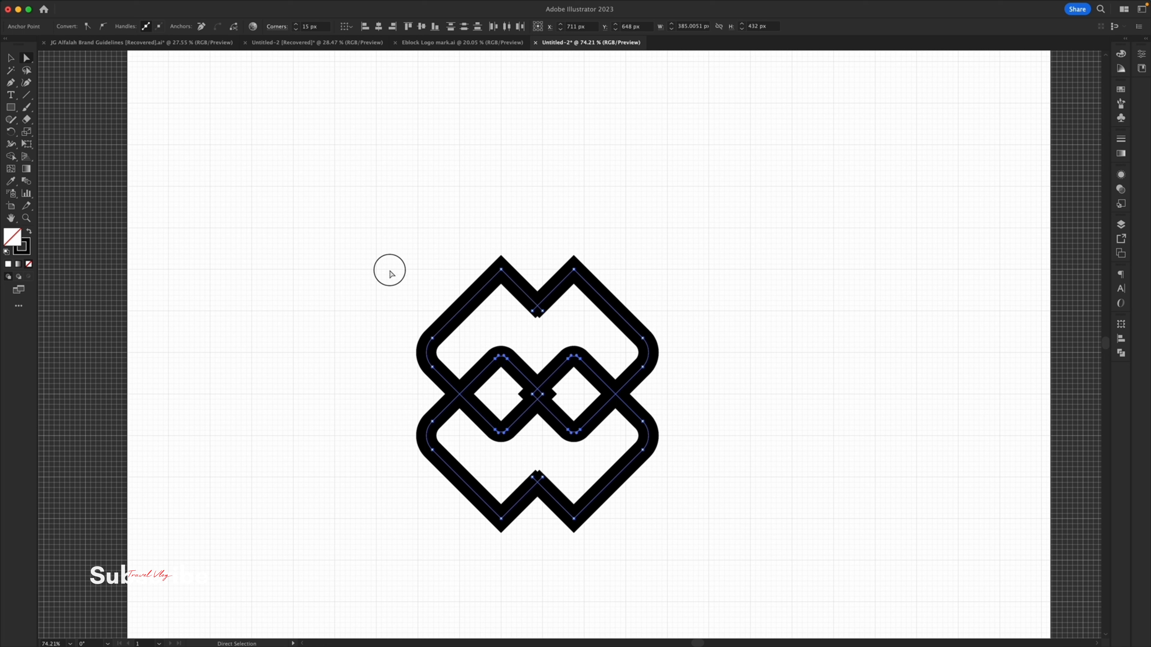
# Round the two top peaks and two bottom peaks of the mark with a 15 px radius.
pyautogui.click(737, 350)
pyautogui.click(495, 268)
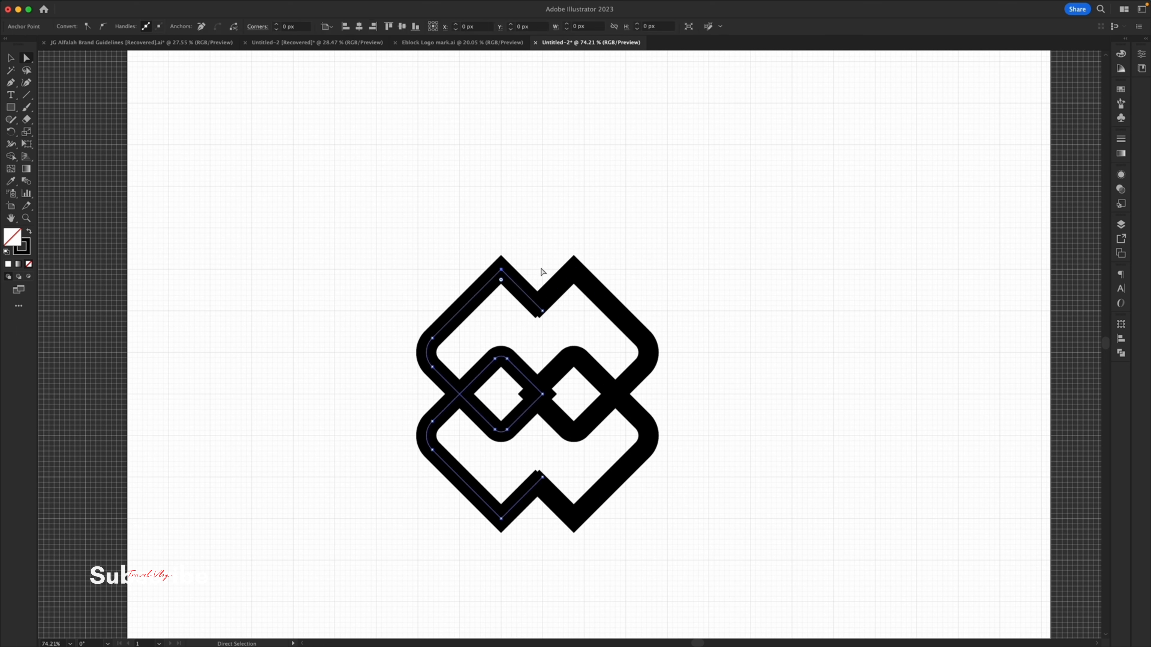
pyautogui.keyDown('shift'); pyautogui.click(585, 268); pyautogui.keyUp('shift')
pyautogui.moveTo(608, 542); pyautogui.dragTo(452, 518)
pyautogui.click(313, 26)
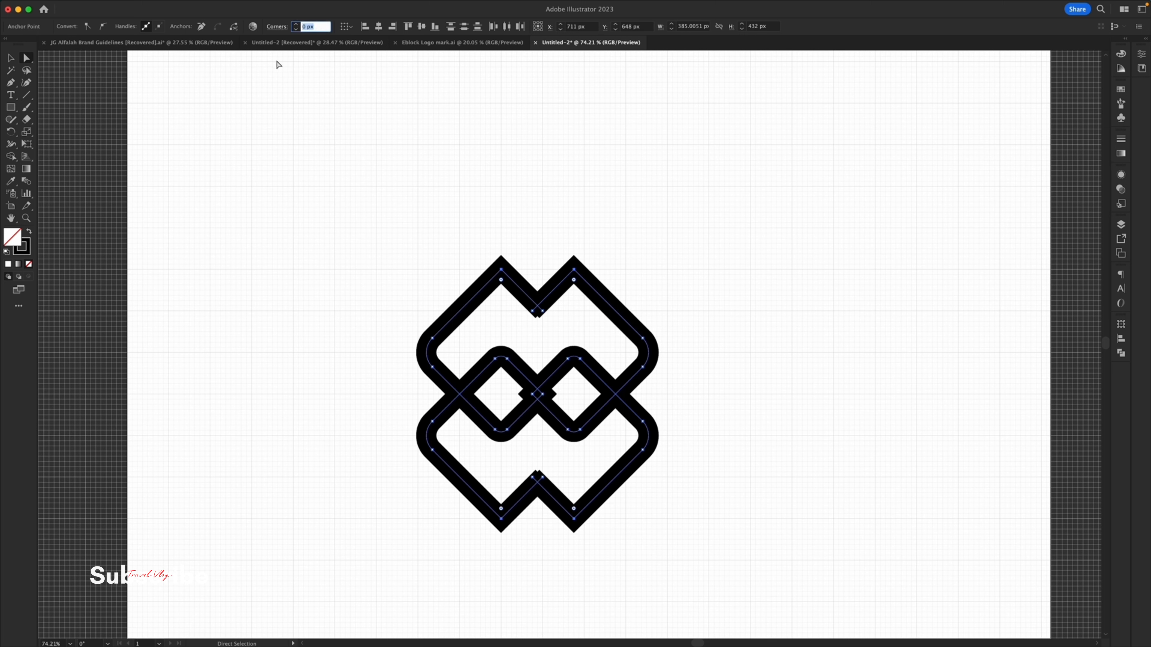
pyautogui.write('15')
pyautogui.press('Return')
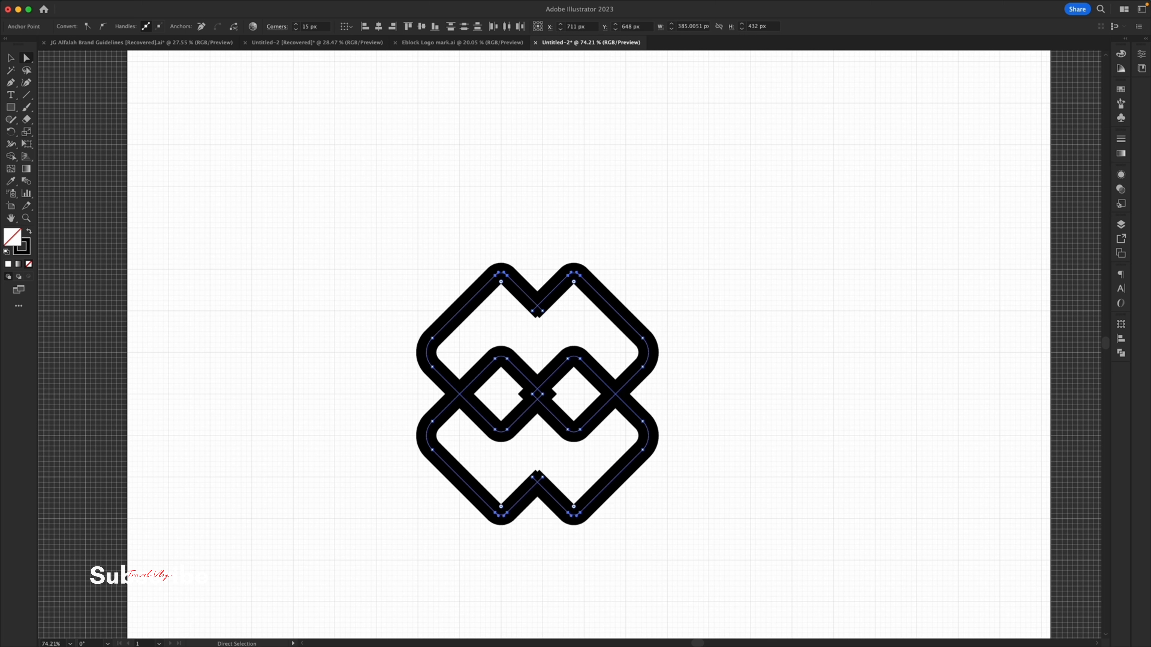
pyautogui.click(460, 206)
pyautogui.press('v')
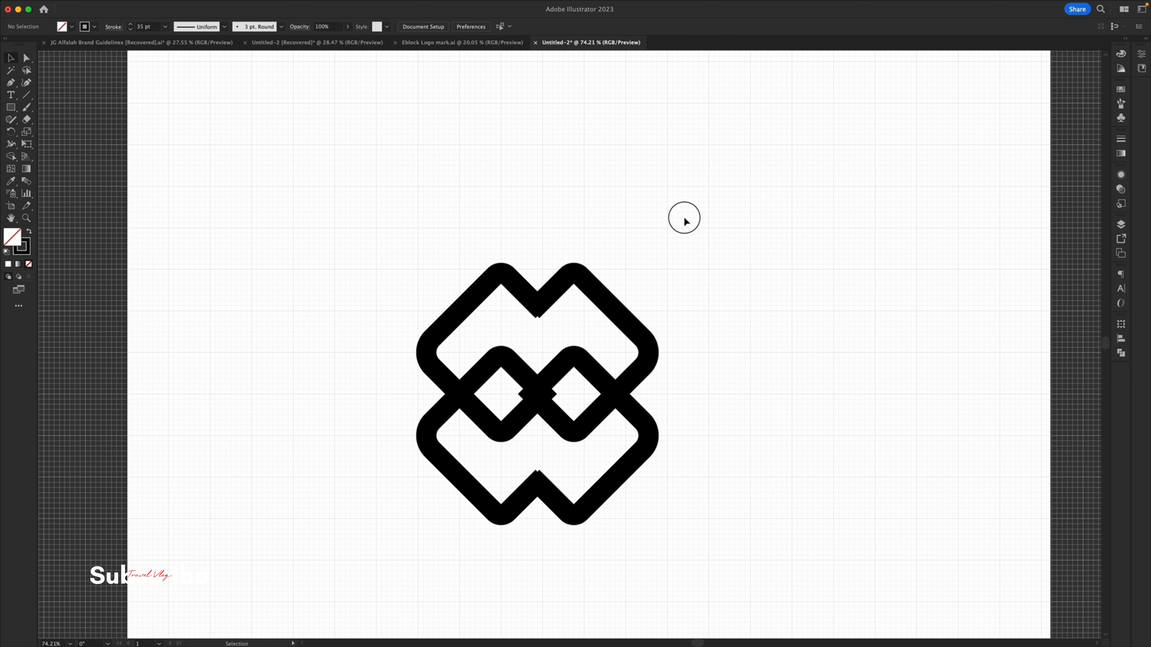
# Select both thick paths of the mark and give their strokes a Round Cap.
pyautogui.moveTo(688, 218); pyautogui.dragTo(469, 464)
pyautogui.click(542, 323)
pyautogui.moveTo(620, 236); pyautogui.dragTo(391, 531)
pyautogui.click(522, 301)
pyautogui.click(567, 446)
pyautogui.moveTo(701, 286); pyautogui.dragTo(456, 553)
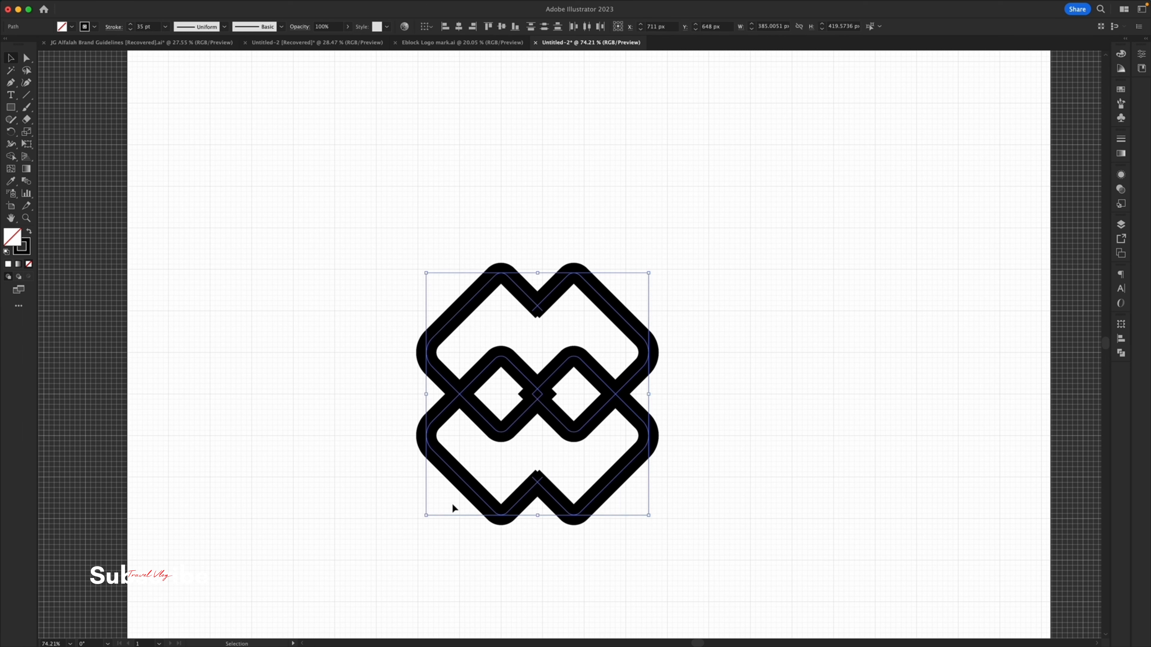
pyautogui.click(113, 28)
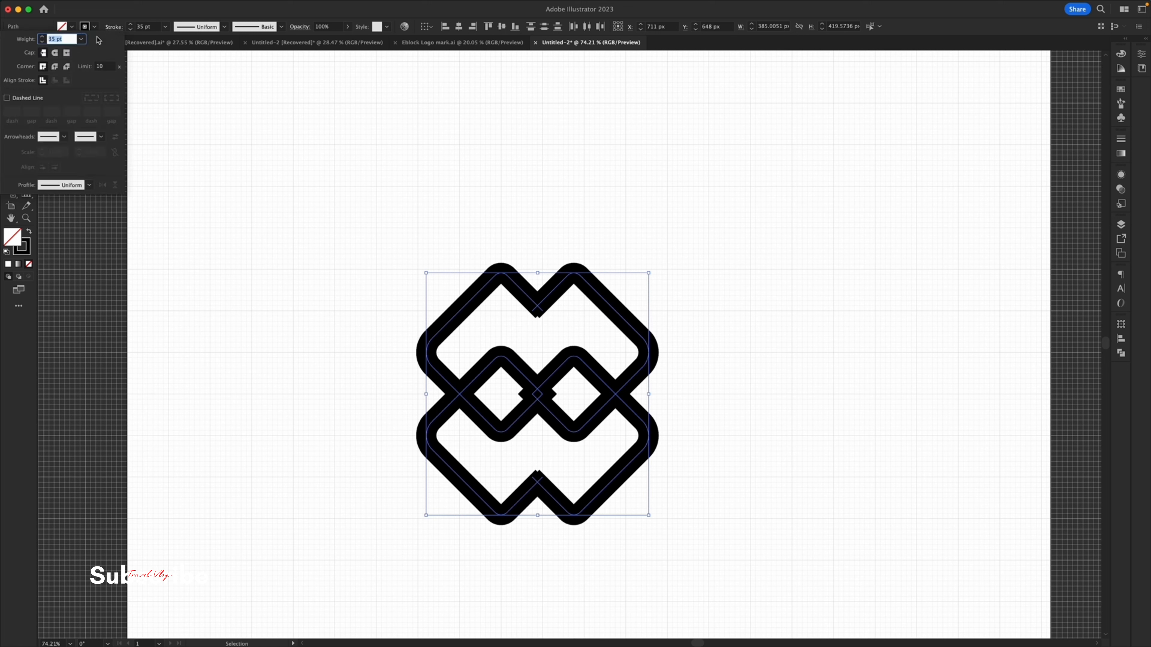
pyautogui.click(55, 53)
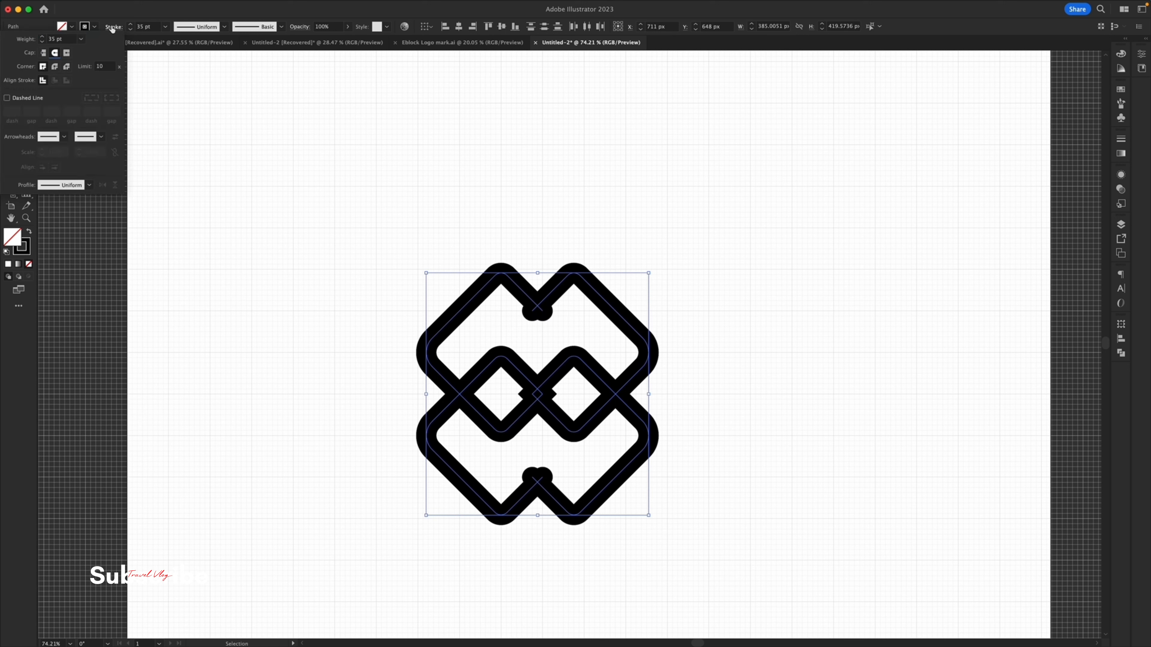
# Round the corners where the two inner diamonds meet at the mark's centre with a 14.53 px radius.
pyautogui.click(290, 181)
pyautogui.click(536, 396)
pyautogui.click(563, 392)
pyautogui.press('a')
pyautogui.moveTo(510, 389); pyautogui.dragTo(545, 407)
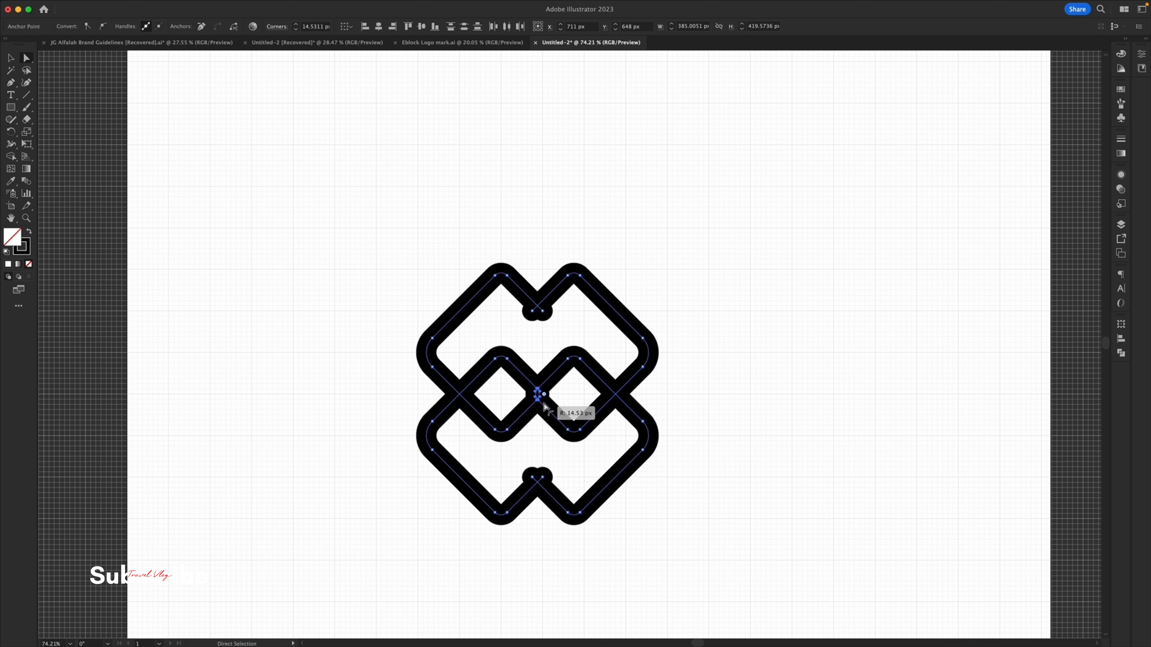
pyautogui.click(756, 311)
# Expand both stroked paths into filled shapes and hide the grid.
pyautogui.press('v')
pyautogui.moveTo(735, 258); pyautogui.dragTo(546, 519)
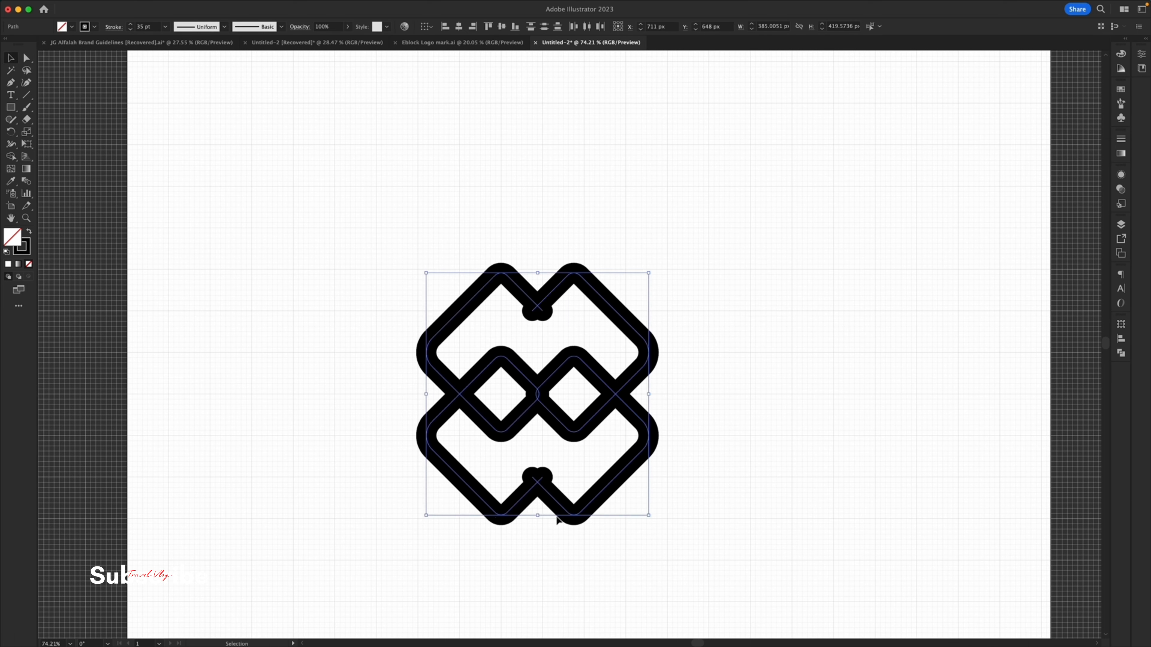
pyautogui.click(126, 6)
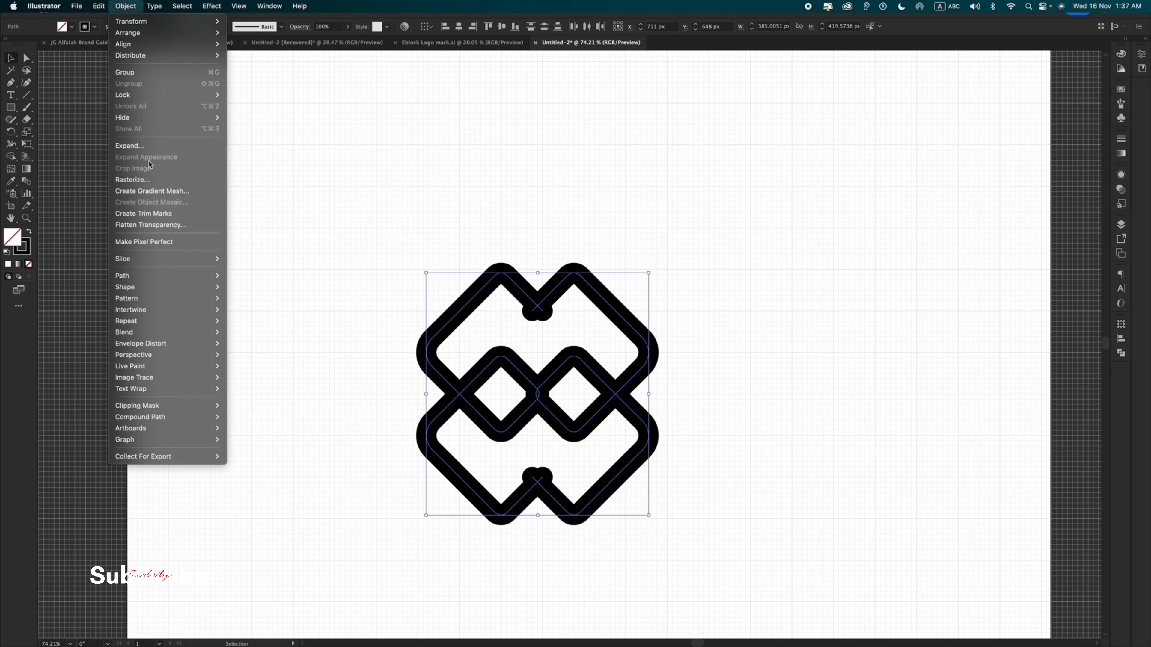
pyautogui.click(138, 152)
pyautogui.click(604, 378)
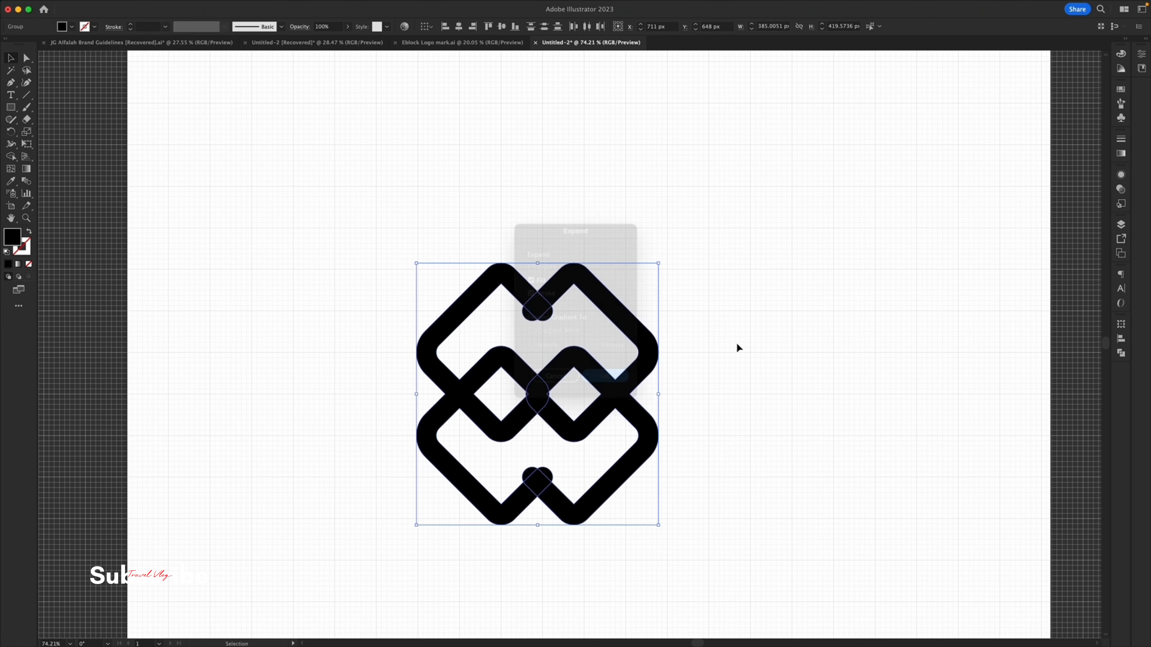
pyautogui.click(793, 265)
pyautogui.press('super+apostrophe')
# Use Shape Builder to remove the rounded stubs at both notches, merging the upper overlap into the right shape and the lower overlap into the left.
pyautogui.press('z')
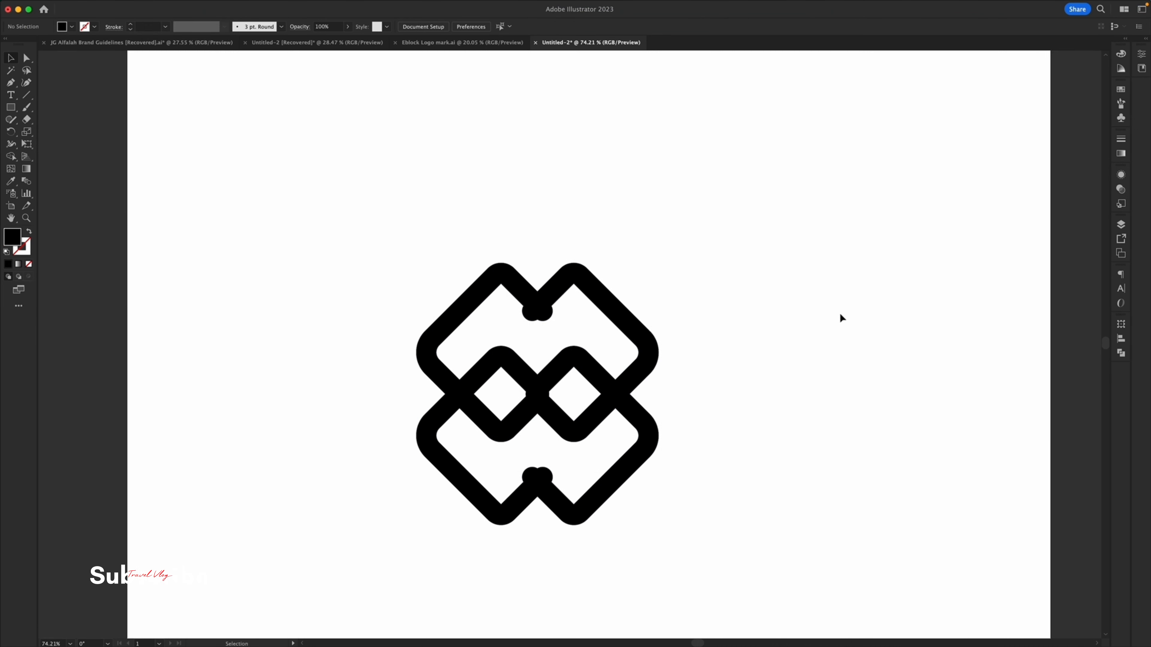
pyautogui.click(567, 374)
pyautogui.press('v')
pyautogui.click(449, 471)
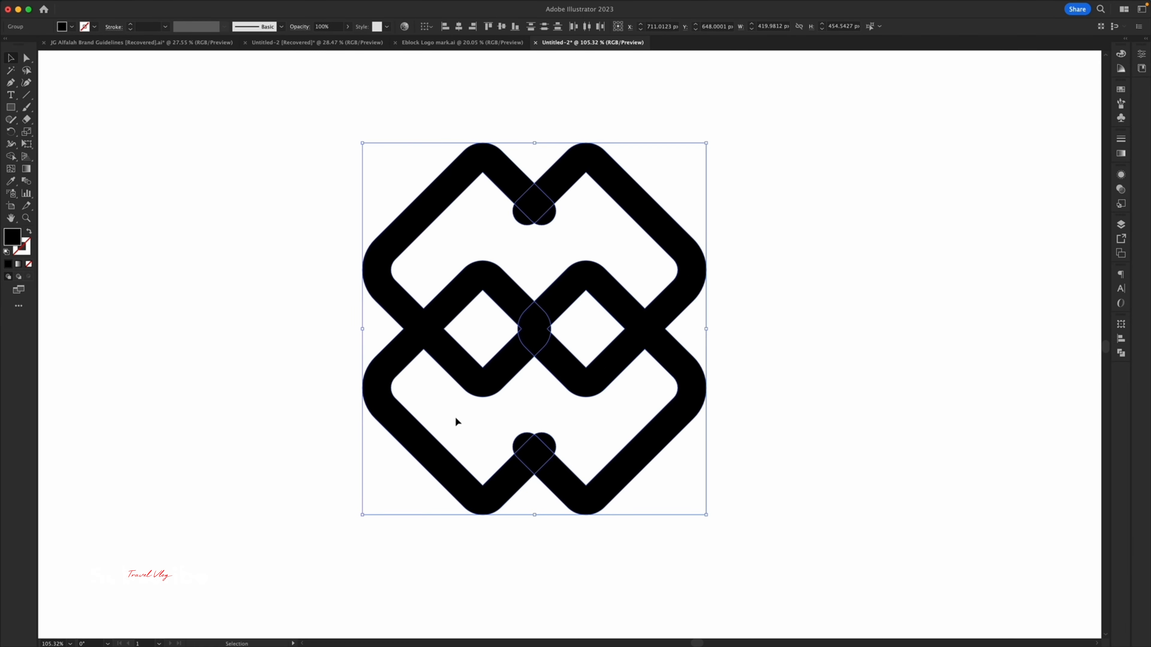
pyautogui.hotkey('shift', 'm')
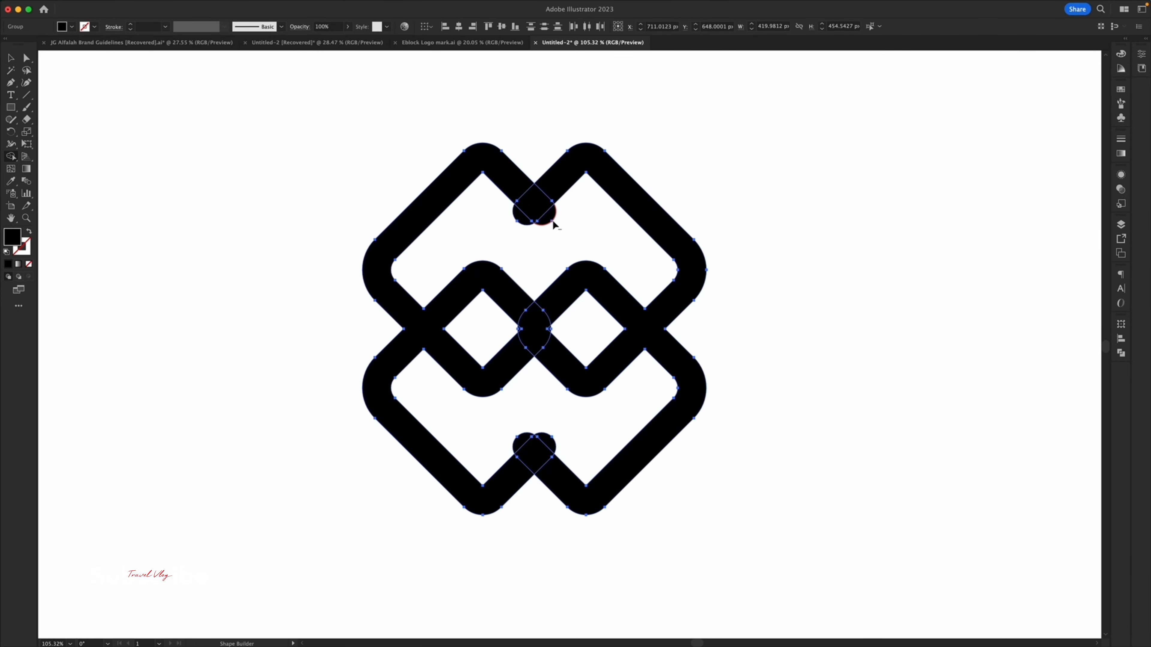
pyautogui.press('v')
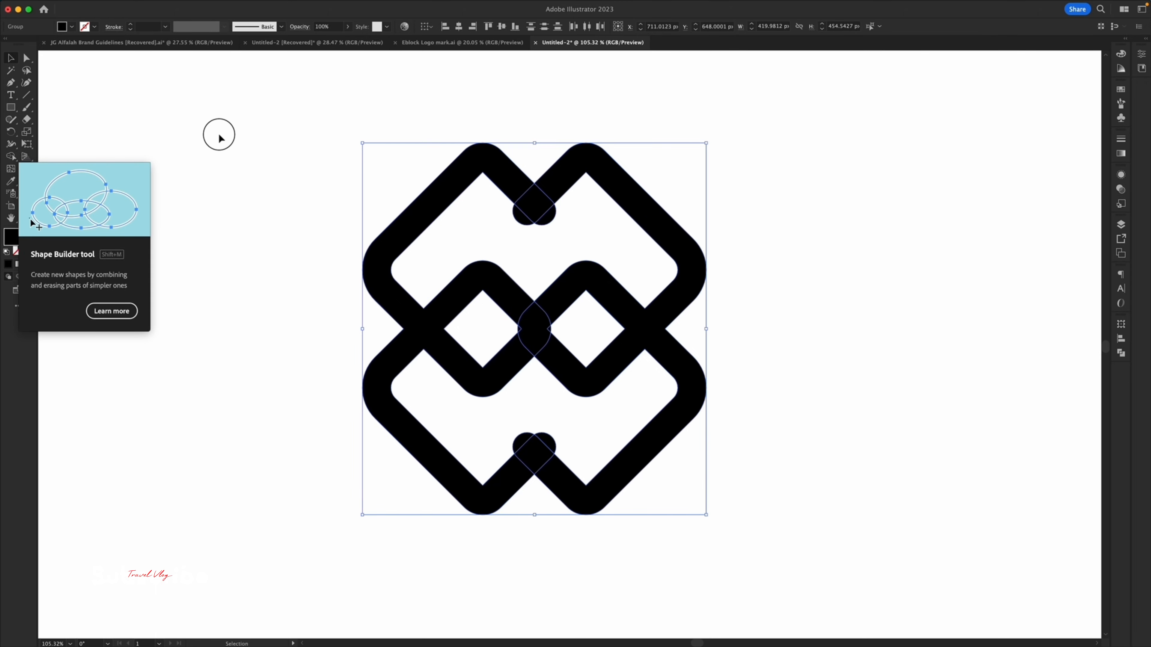
pyautogui.moveTo(237, 112); pyautogui.dragTo(796, 542)
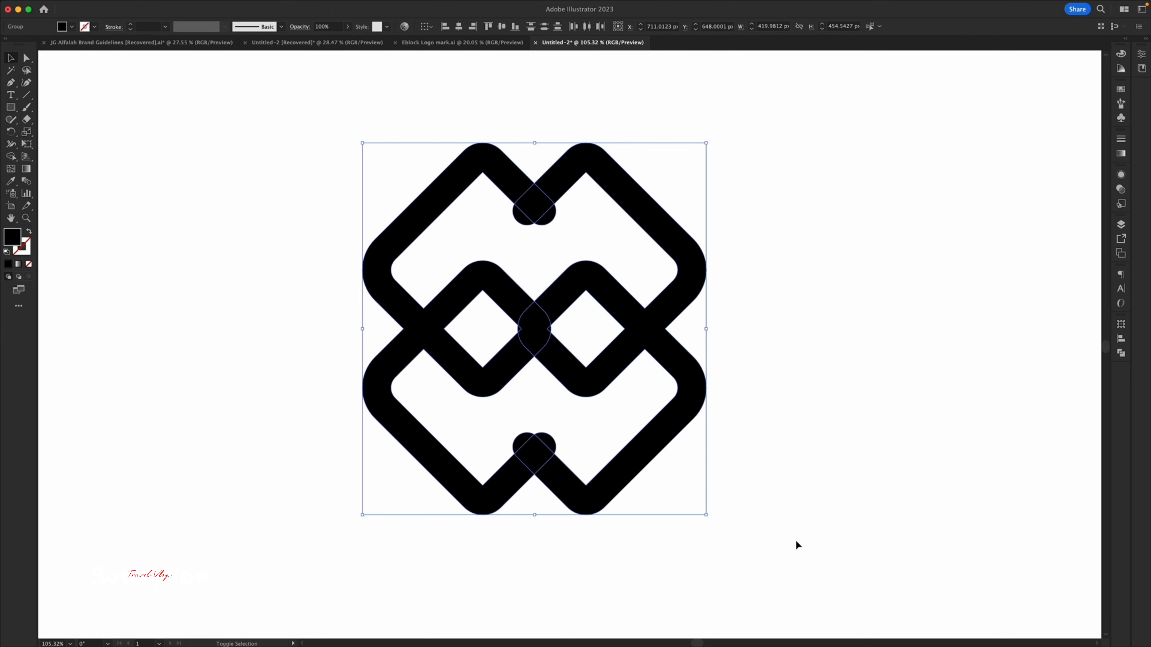
pyautogui.hotkey('shift', 'm')
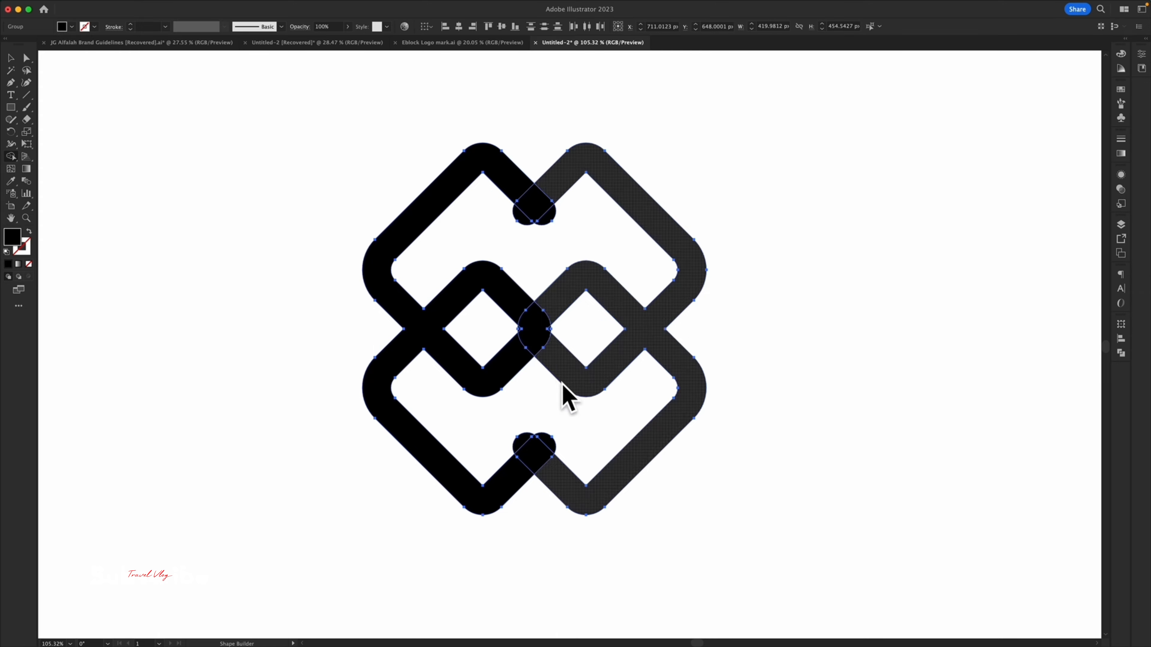
pyautogui.scroll(2, 592, 319)
pyautogui.moveTo(558, 183)
pyautogui.mouseDown()
pyautogui.moveTo(467, 211)
pyautogui.moveTo(560, 175)
pyautogui.mouseUp()
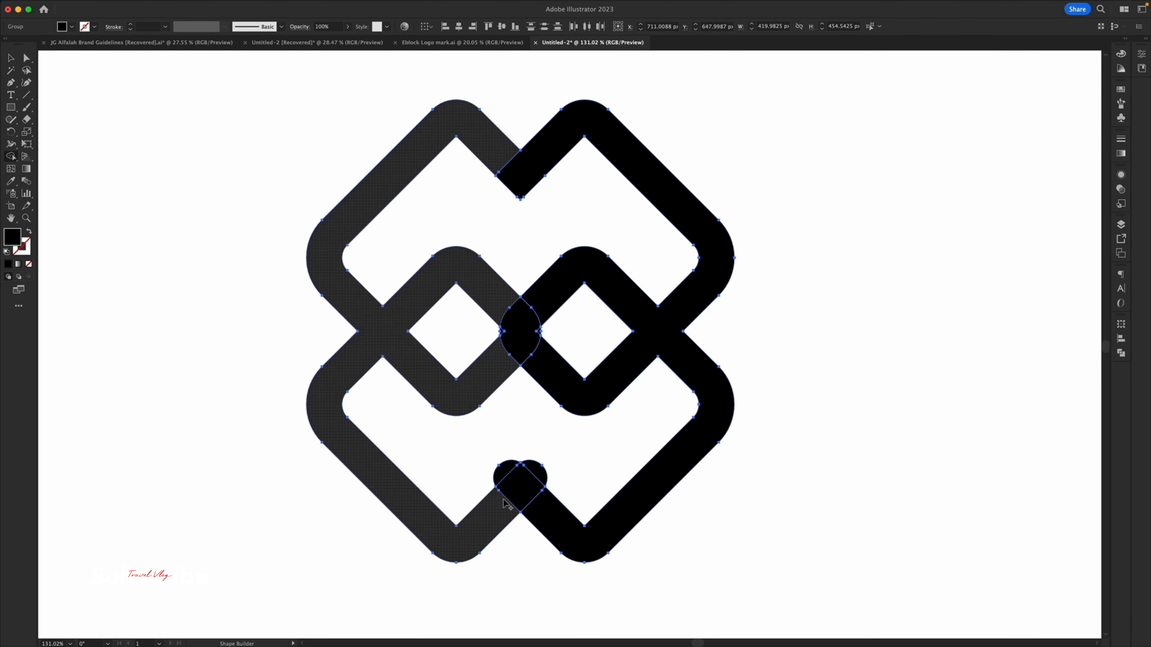
pyautogui.moveTo(504, 475); pyautogui.dragTo(534, 469)
pyautogui.moveTo(503, 510); pyautogui.dragTo(520, 491)
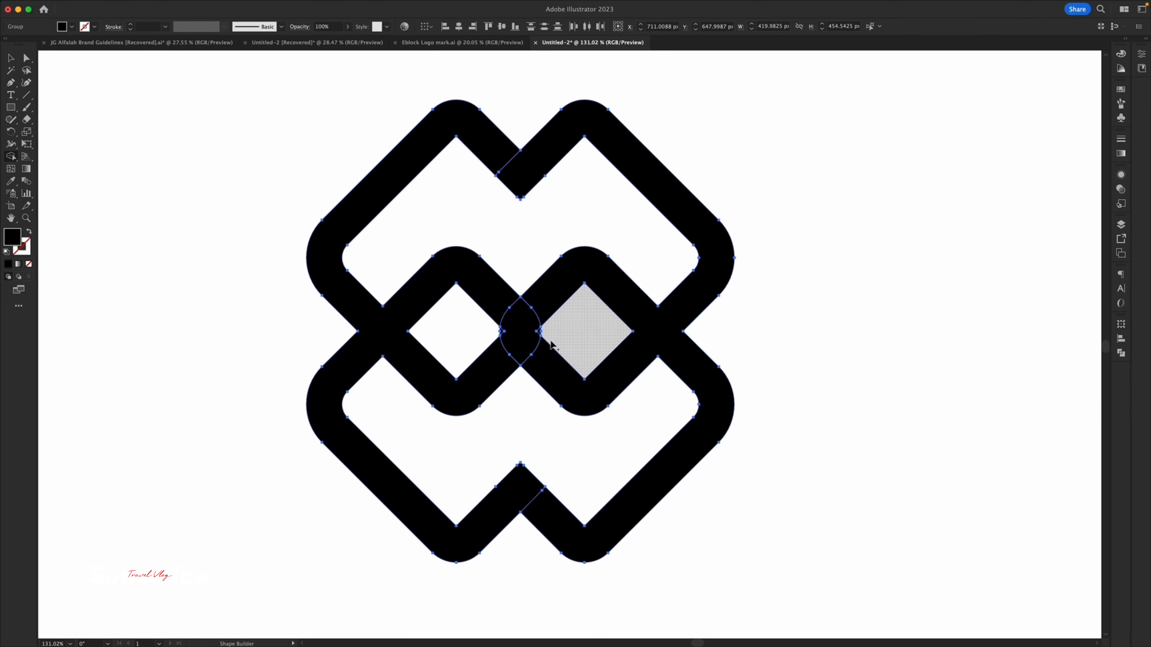
# Merge the central overlap into the right shape with Shape Builder and clean up the small slivers on both sides of it.
pyautogui.moveTo(548, 295)
pyautogui.mouseDown()
pyautogui.moveTo(527, 316)
pyautogui.moveTo(534, 344)
pyautogui.moveTo(546, 355)
pyautogui.moveTo(552, 345)
pyautogui.mouseUp()
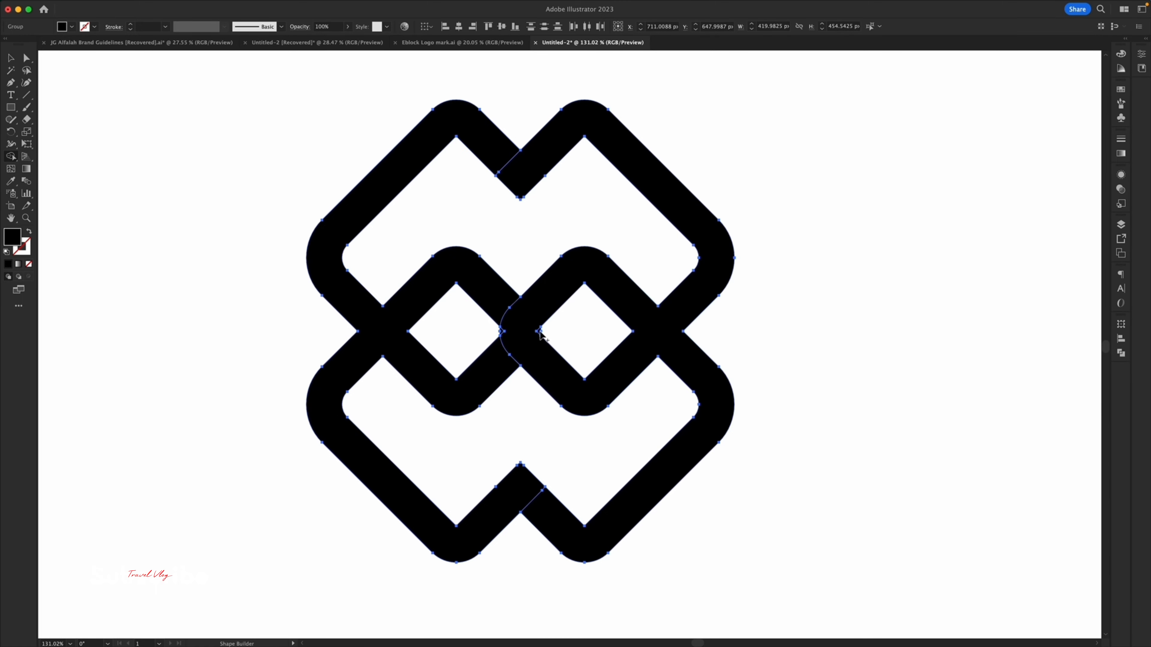
pyautogui.scroll(3, 541, 333)
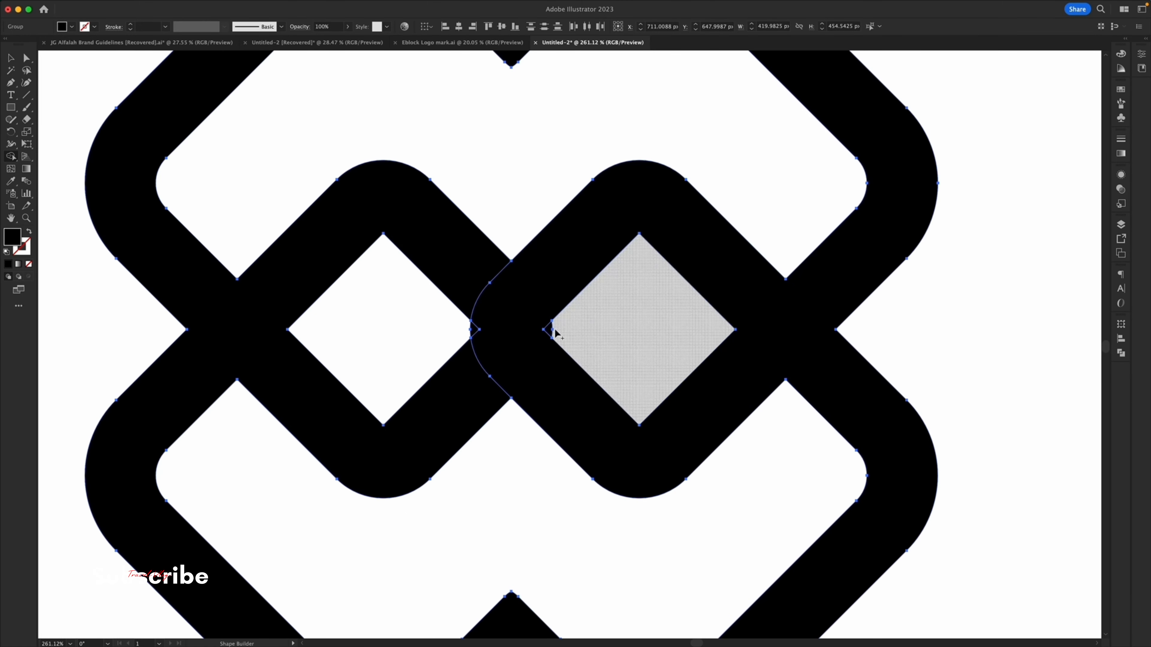
pyautogui.keyDown('alt'); pyautogui.click(574, 357); pyautogui.keyUp('alt')
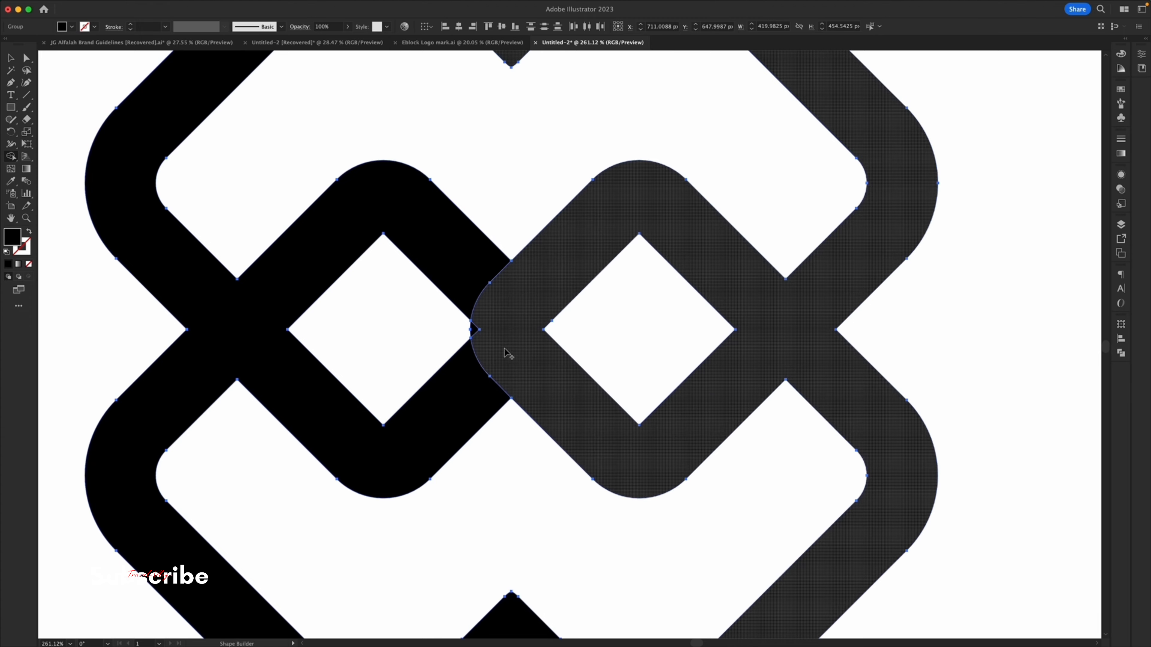
pyautogui.moveTo(474, 329); pyautogui.dragTo(511, 350)
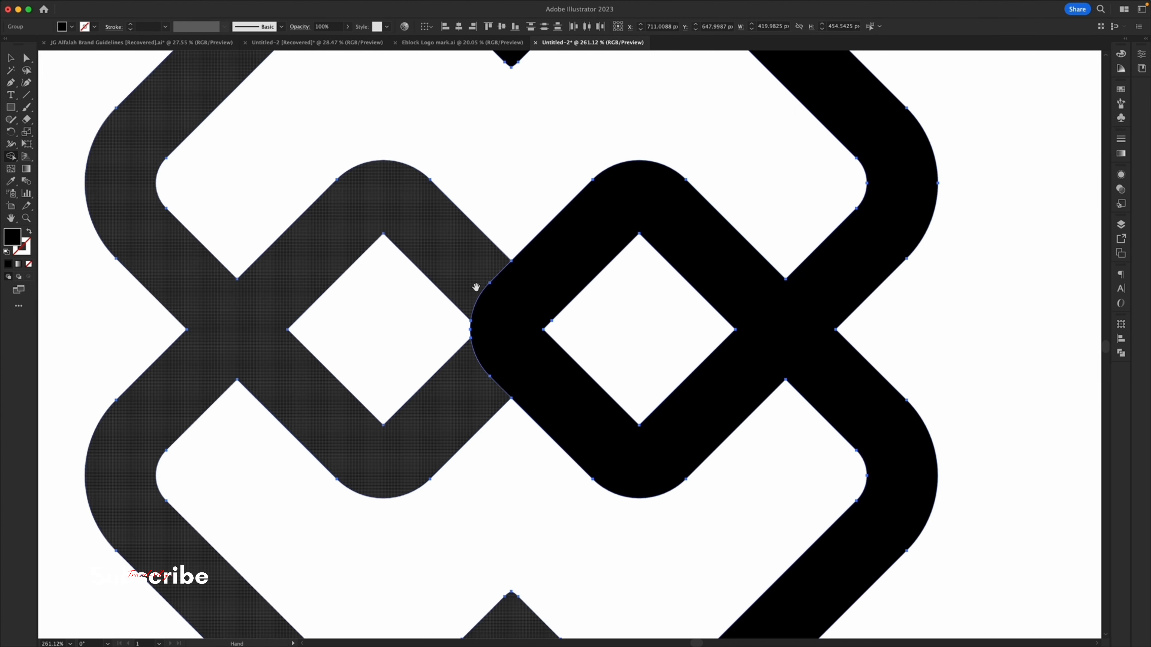
pyautogui.moveTo(486, 289); pyautogui.dragTo(394, 321)
pyautogui.press('v')
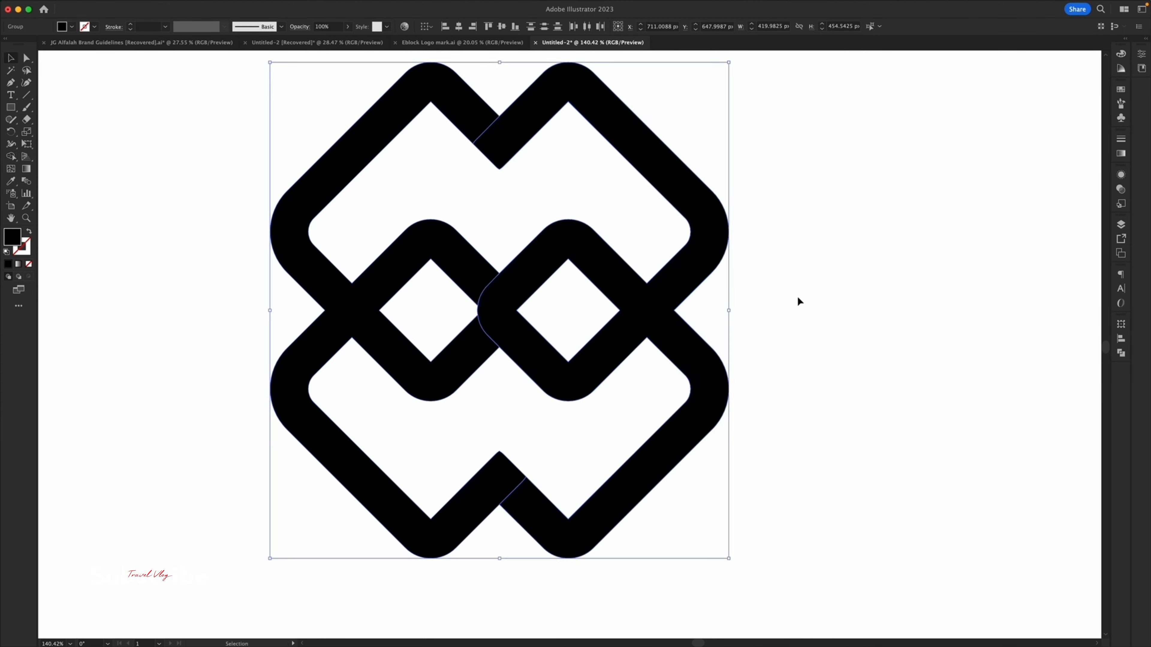
pyautogui.click(796, 296)
pyautogui.moveTo(613, 277); pyautogui.dragTo(510, 290)
pyautogui.moveTo(609, 249); pyautogui.dragTo(656, 285)
pyautogui.click(645, 236)
pyautogui.click(777, 271)
# Copy the rounded app icon with the gradient mark from Eblock Logo mark.ai and paste it into the Untitled-2 drawing with the black mark.
pyautogui.click(449, 43)
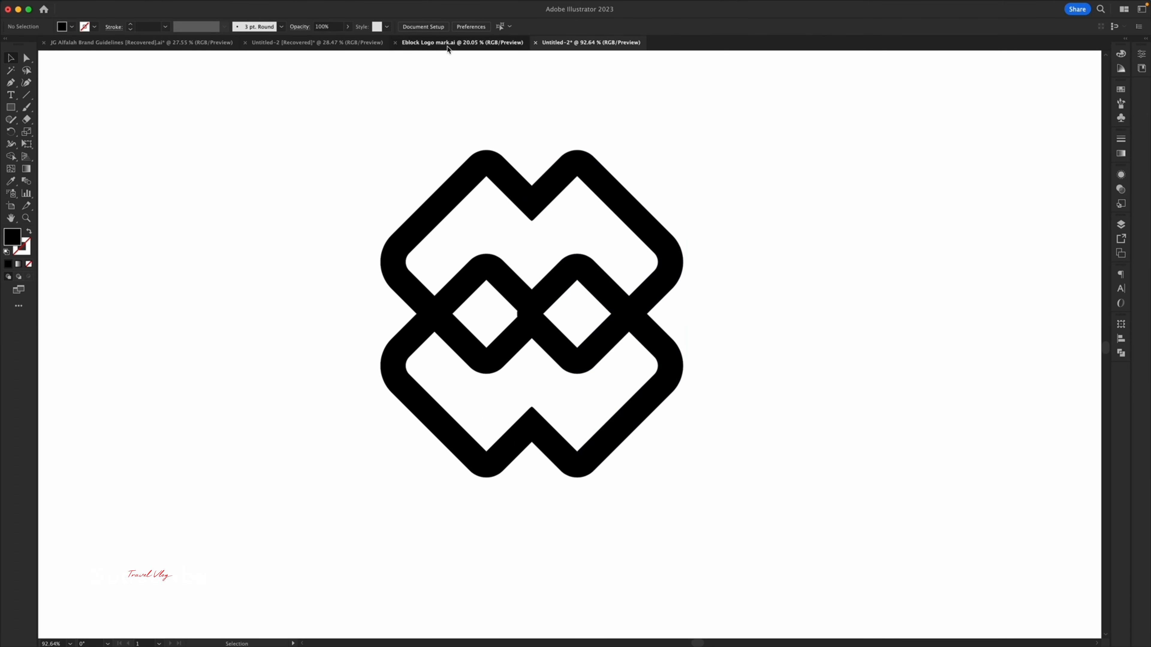
pyautogui.click(804, 225)
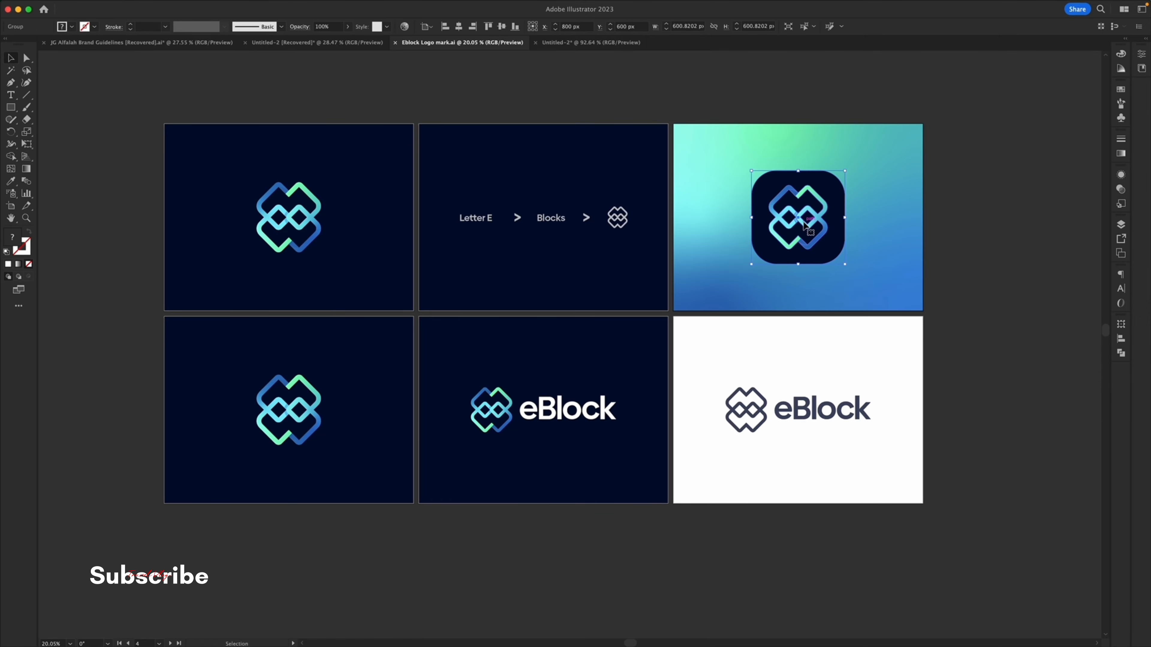
pyautogui.click(585, 43)
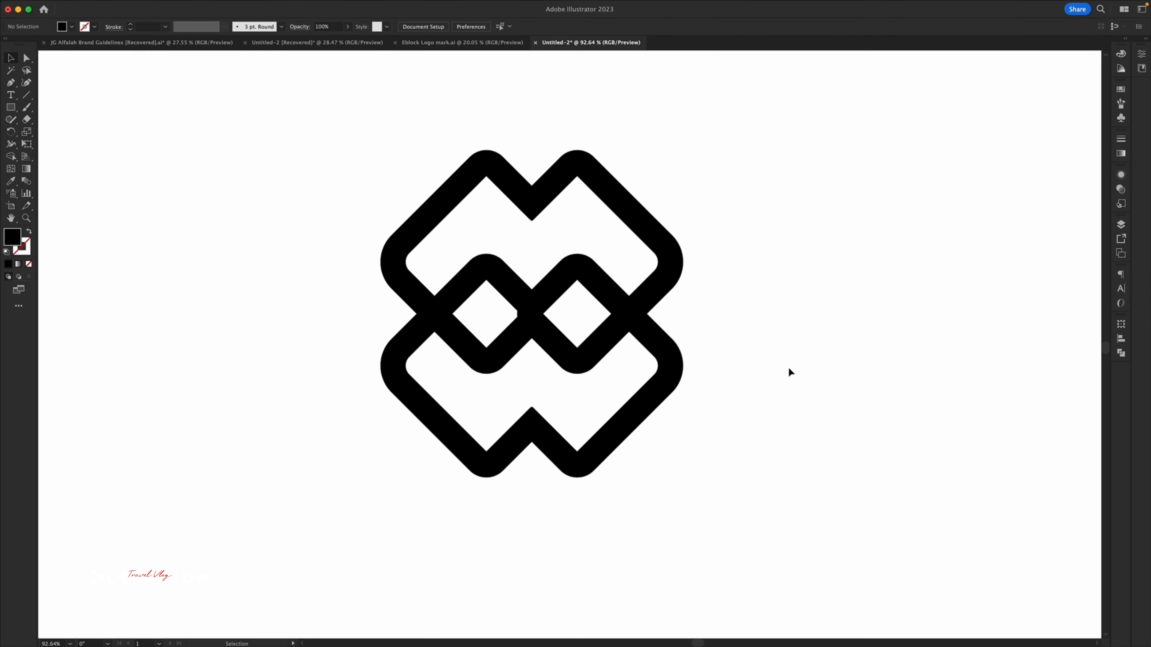
pyautogui.press('super+v')
# Place the pasted app icon beside the black mark, on its right, as a colour reference.
pyautogui.press('super+0')
pyautogui.moveTo(700, 333); pyautogui.dragTo(760, 351)
pyautogui.moveTo(759, 347); pyautogui.dragTo(840, 343)
pyautogui.click(682, 201)
pyautogui.moveTo(699, 270); pyautogui.dragTo(607, 278)
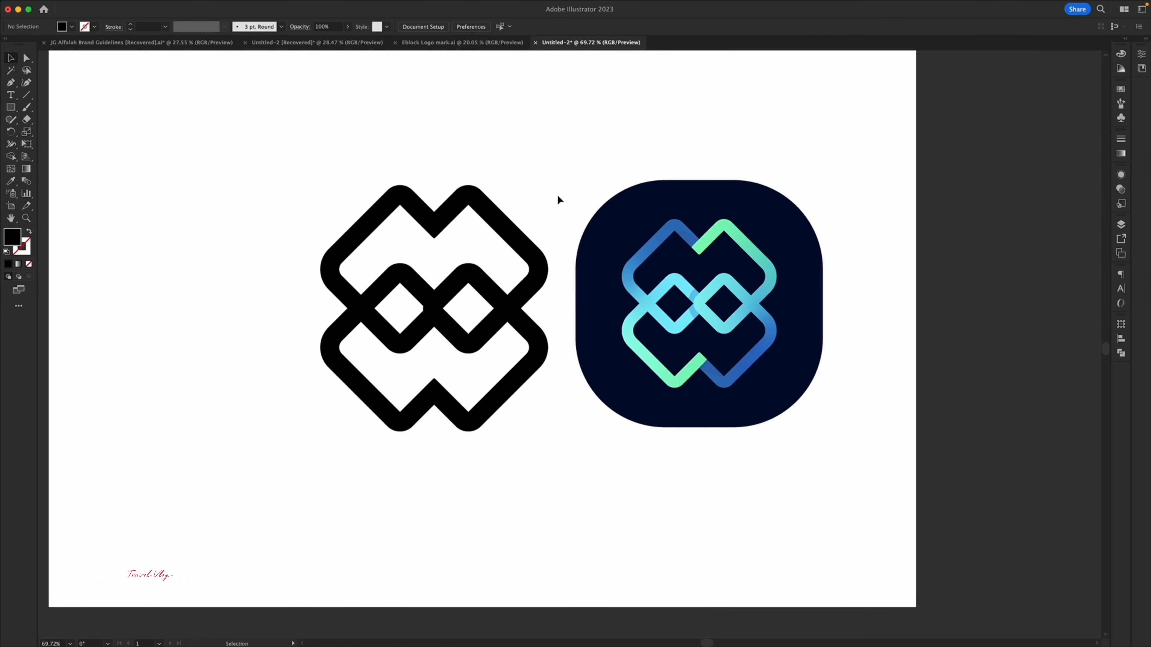
# Apply a freeform gradient fill to the right half of the black mark.
pyautogui.scroll(2, 437, 227)
pyautogui.click(477, 235)
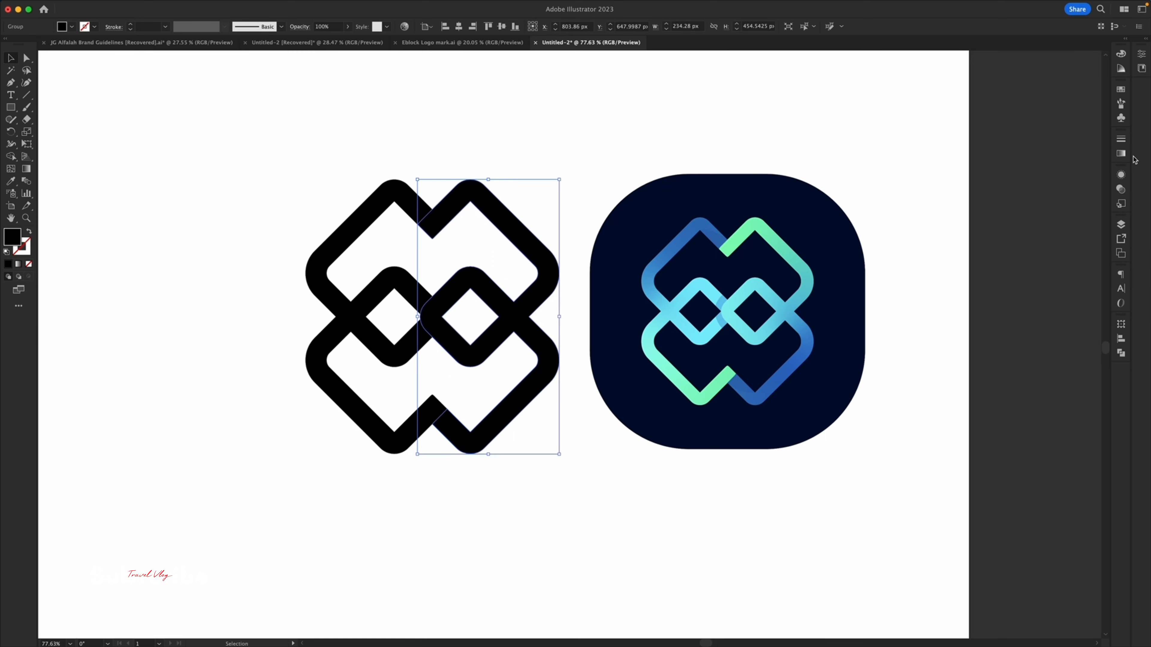
pyautogui.click(1121, 154)
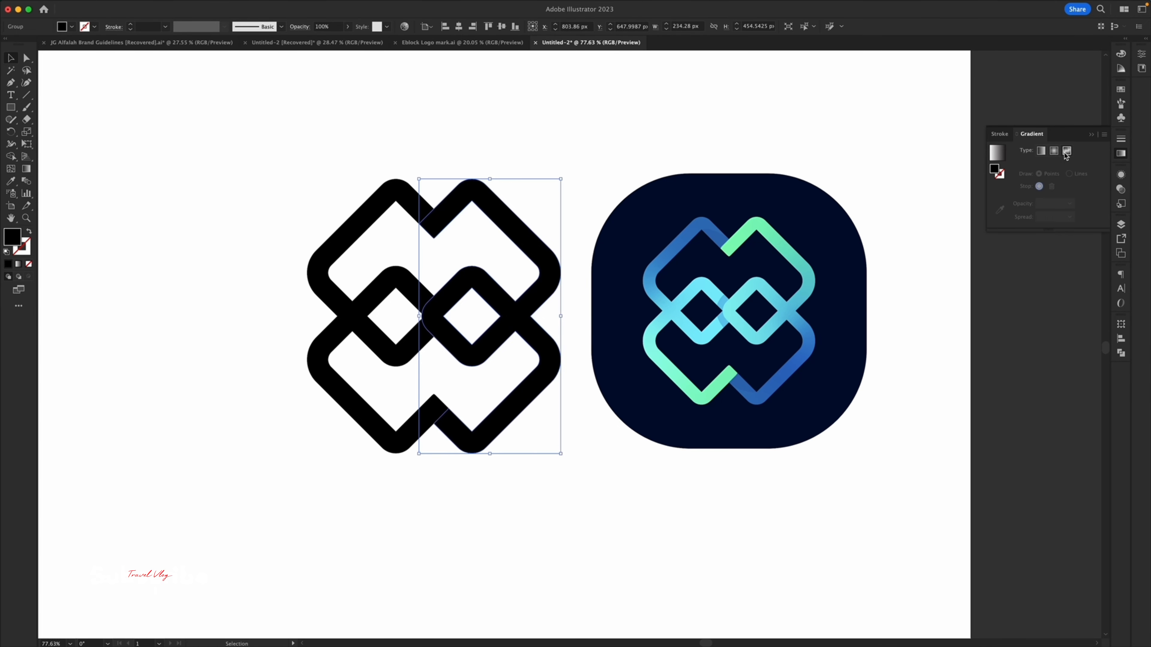
pyautogui.click(1067, 151)
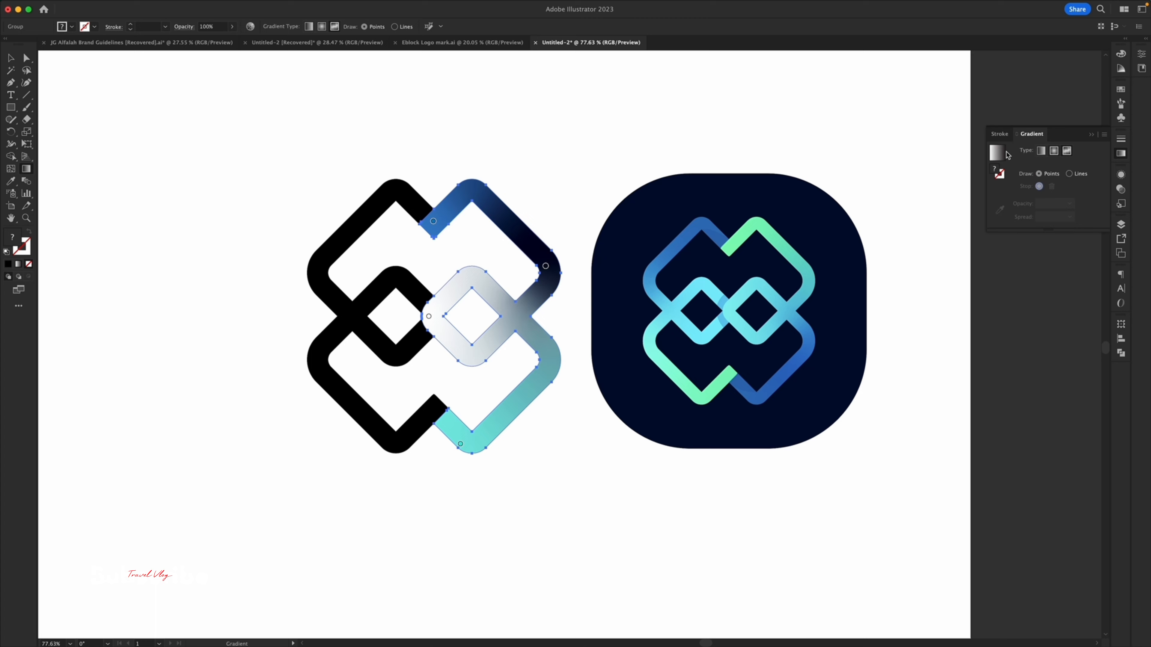
pyautogui.doubleClick(11, 239)
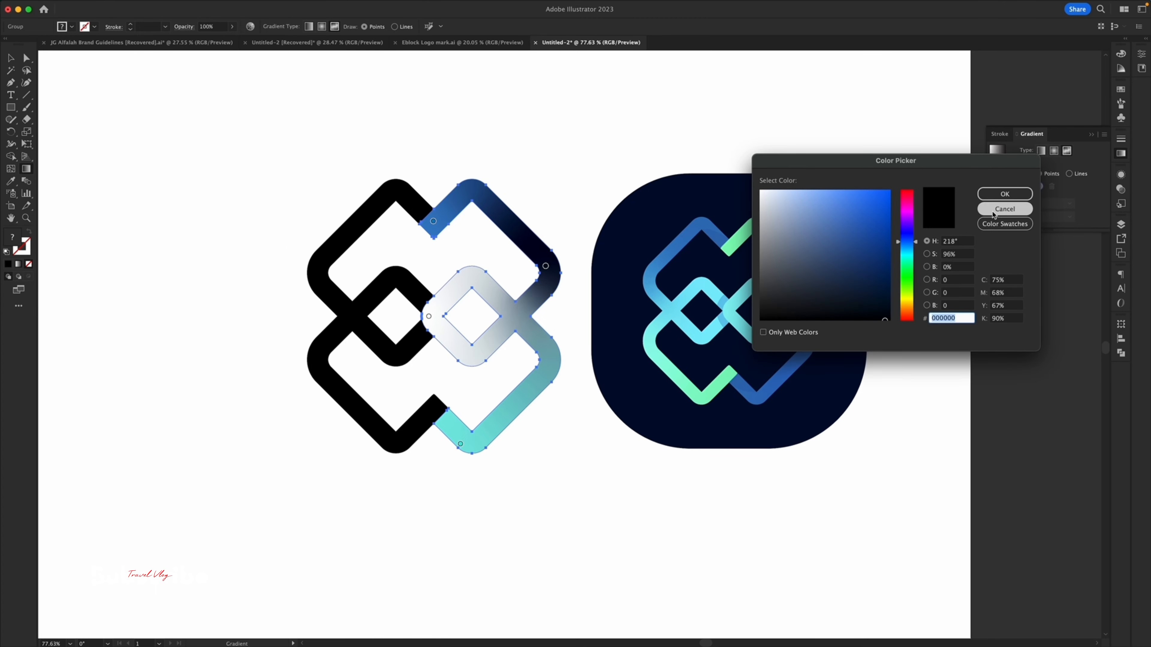
pyautogui.click(1005, 209)
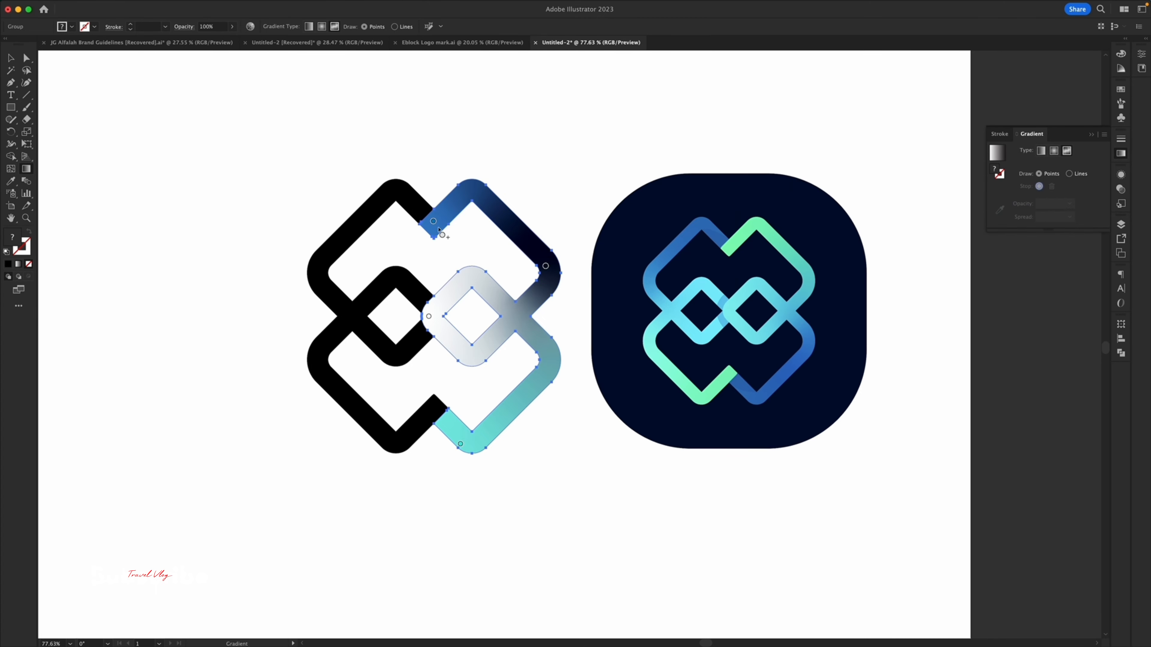
# Recolour the gradient point at the right half's upper notch end with the light green sampled from the reference icon.
pyautogui.doubleClick(434, 221)
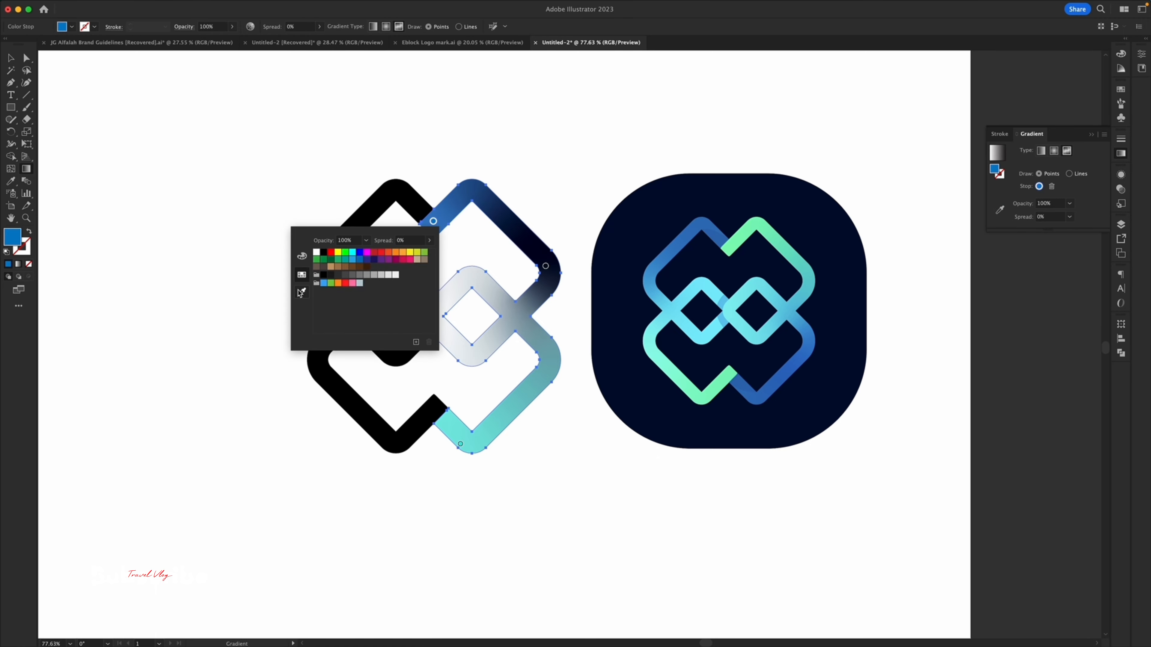
pyautogui.click(301, 292)
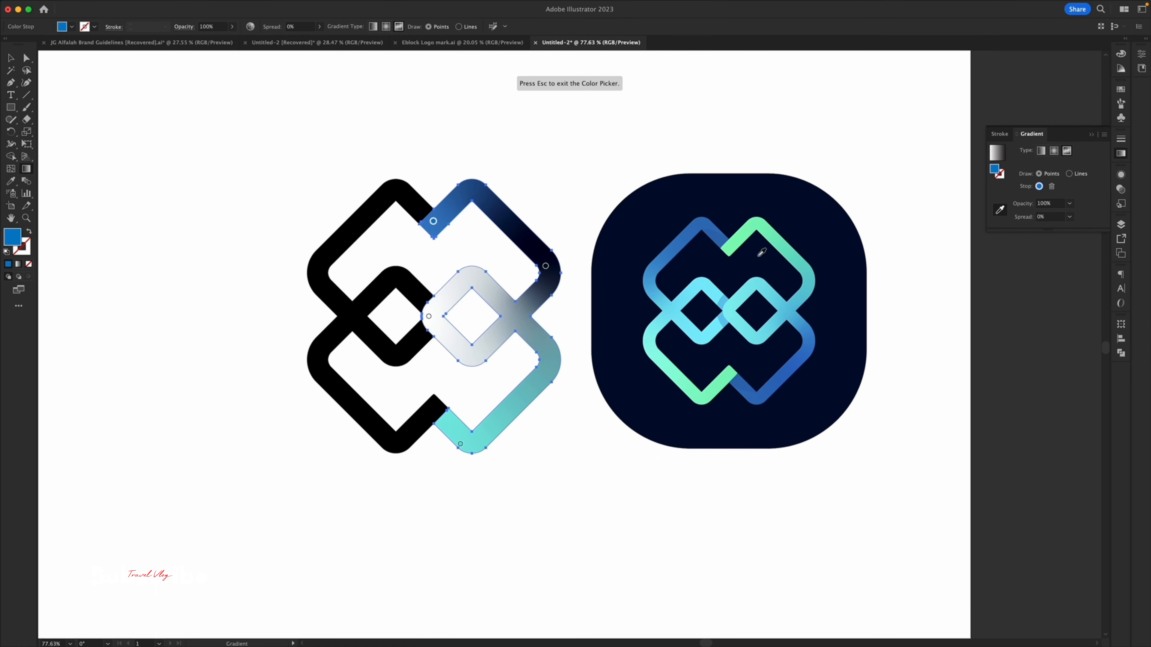
pyautogui.click(740, 241)
pyautogui.press('Escape')
# Move the gradient point on the outer upper bend slightly down and recolour it with the teal-blue sampled from the same bend of the reference icon.
pyautogui.moveTo(546, 267); pyautogui.dragTo(548, 280)
pyautogui.doubleClick(548, 280)
pyautogui.click(415, 355)
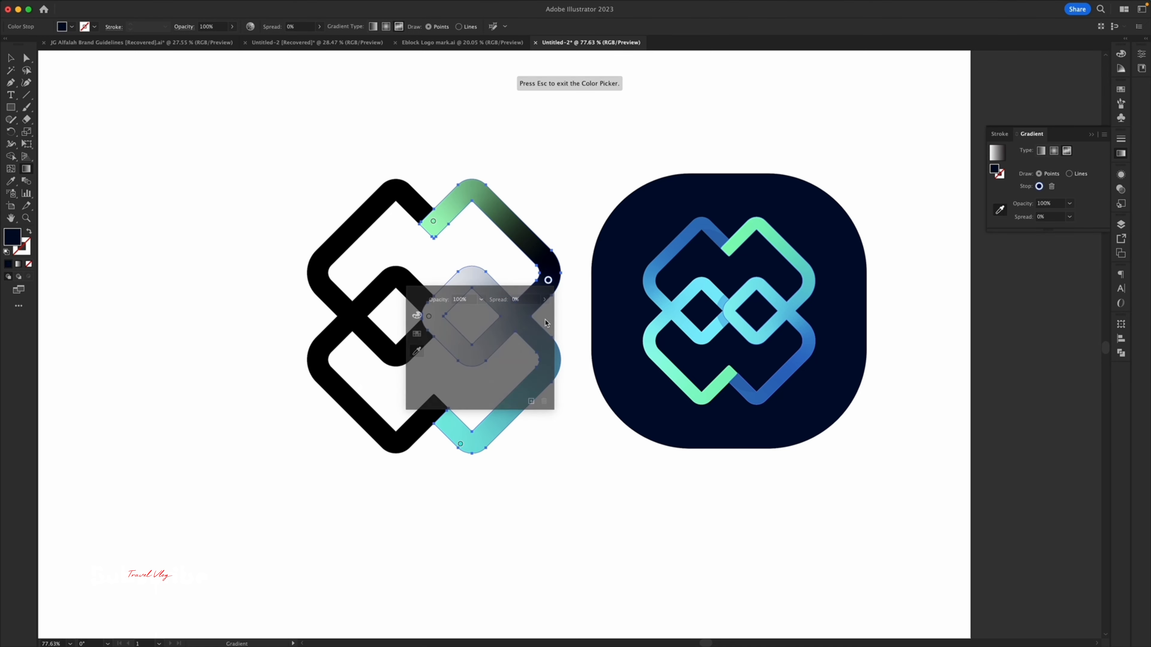
pyautogui.click(807, 293)
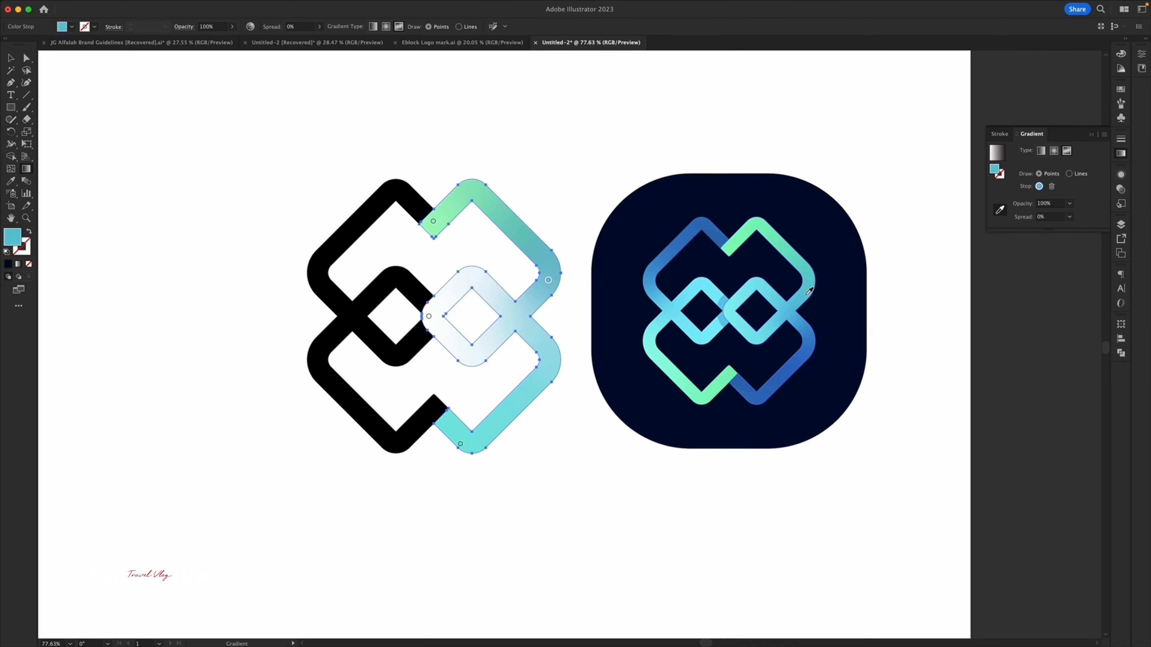
# Move the lowest gradient point to the lower notch end and recolour it with the dark blue sampled from the reference icon.
pyautogui.moveTo(460, 444); pyautogui.dragTo(448, 424)
pyautogui.doubleClick(448, 424)
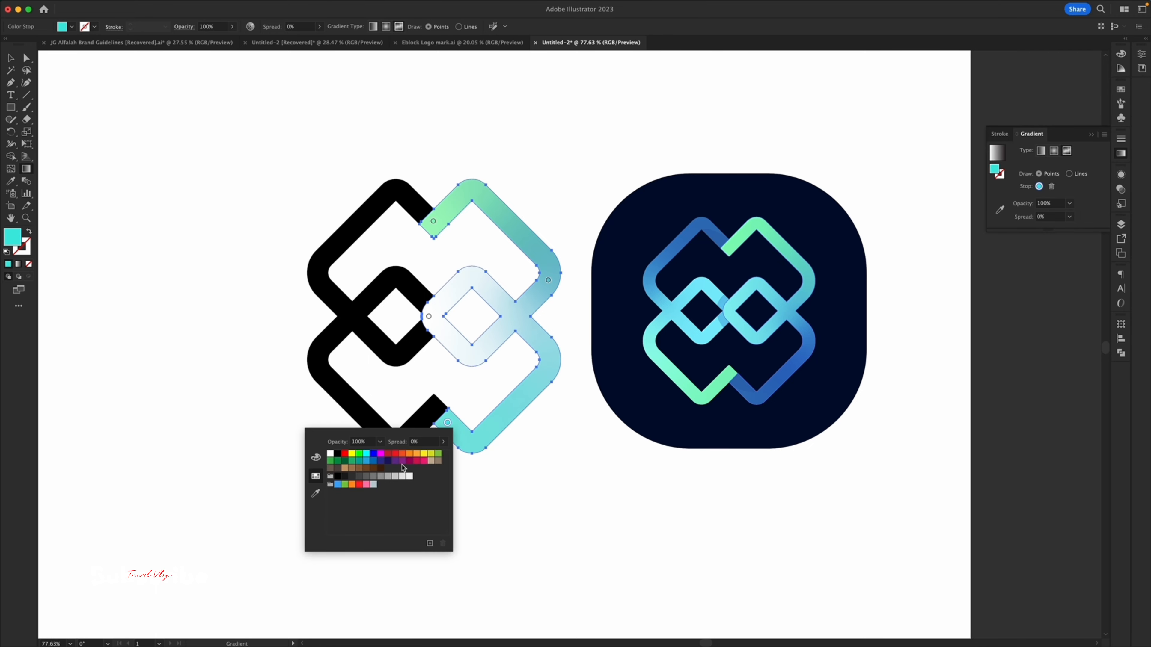
pyautogui.click(315, 493)
pyautogui.click(743, 382)
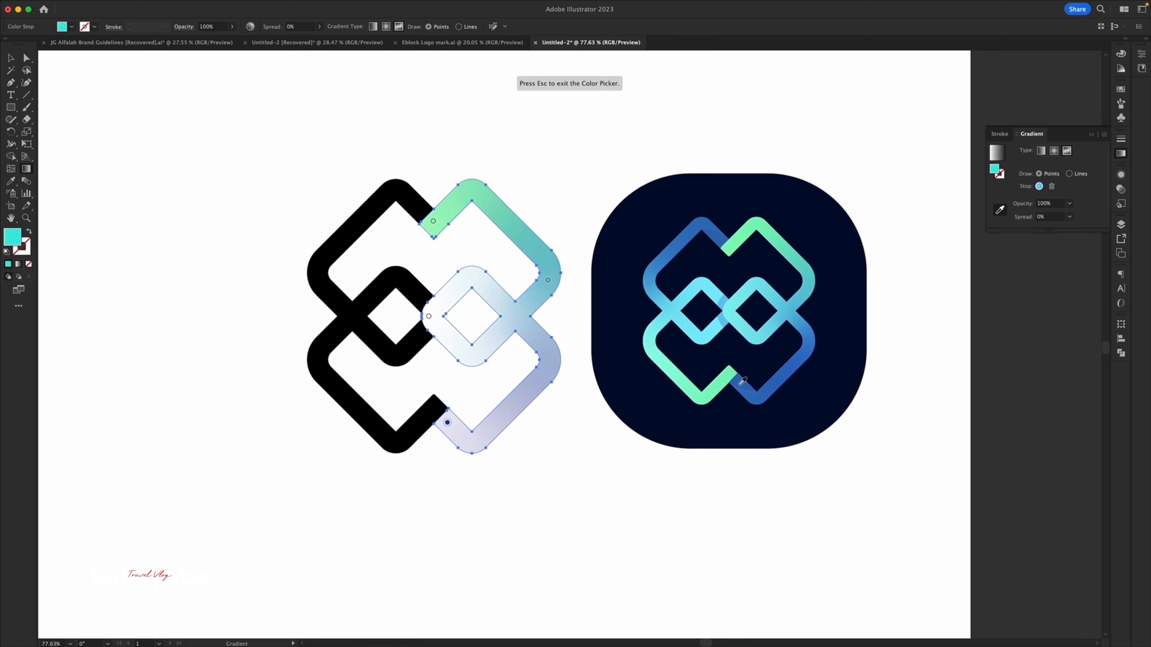
# Move the white gradient point to the right half's outer lower bend and recolour it with the blue sampled from that bend of the reference icon.
pyautogui.press('Escape')
pyautogui.moveTo(429, 315); pyautogui.dragTo(548, 355)
pyautogui.doubleClick(548, 354)
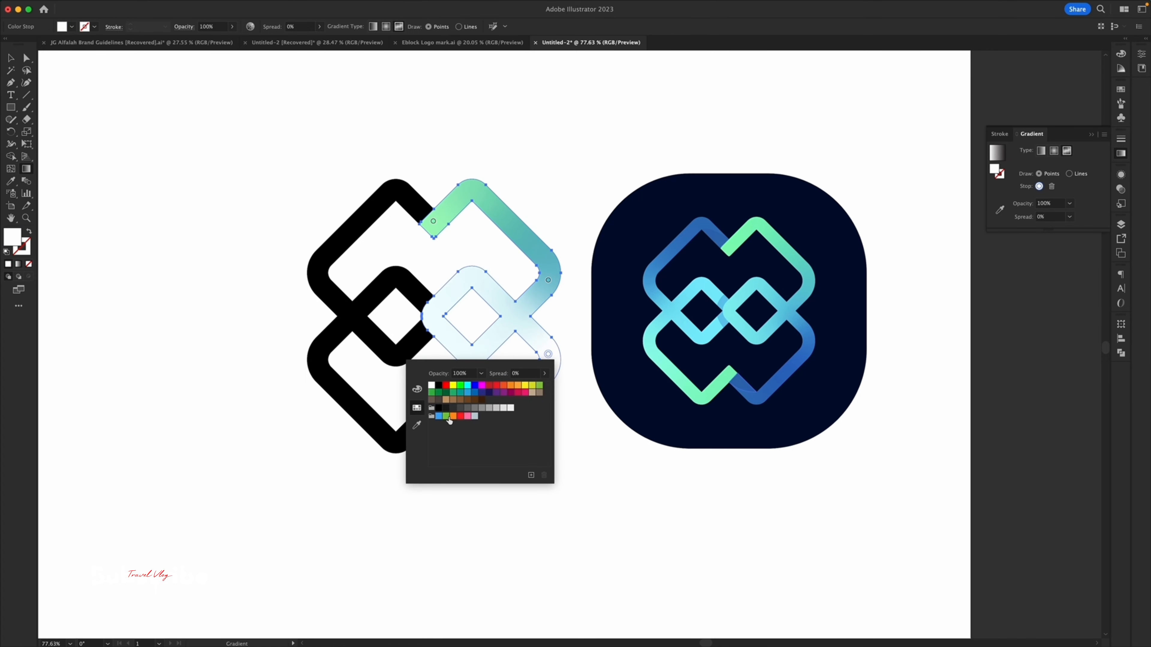
pyautogui.click(417, 425)
pyautogui.click(814, 335)
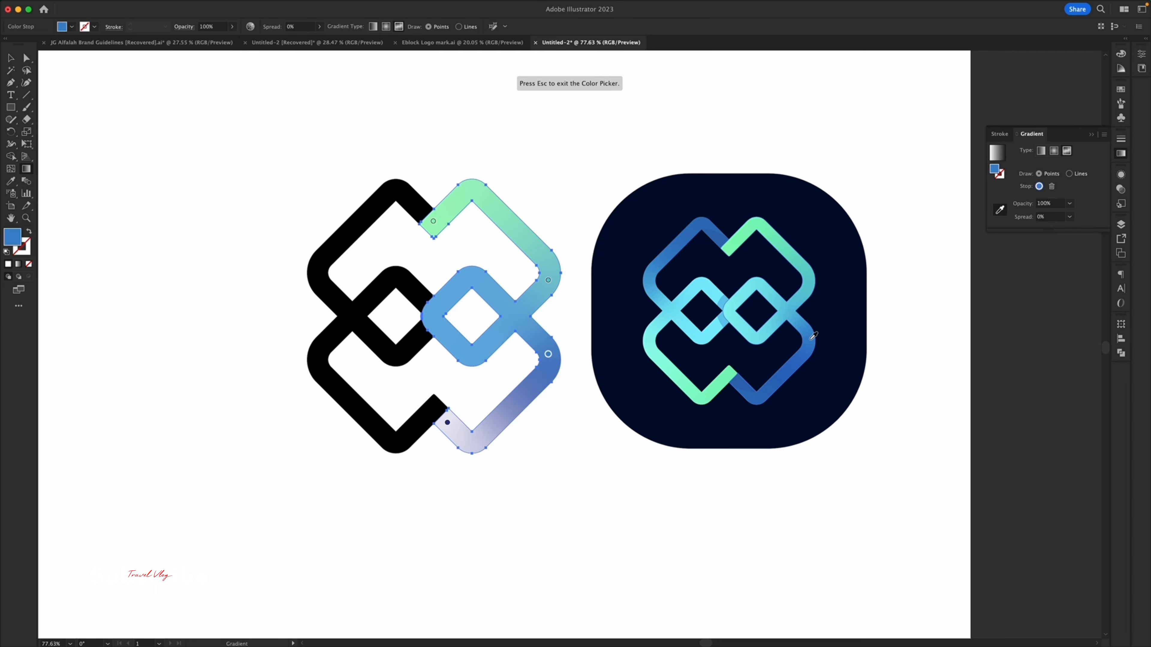
pyautogui.moveTo(549, 354); pyautogui.dragTo(549, 373)
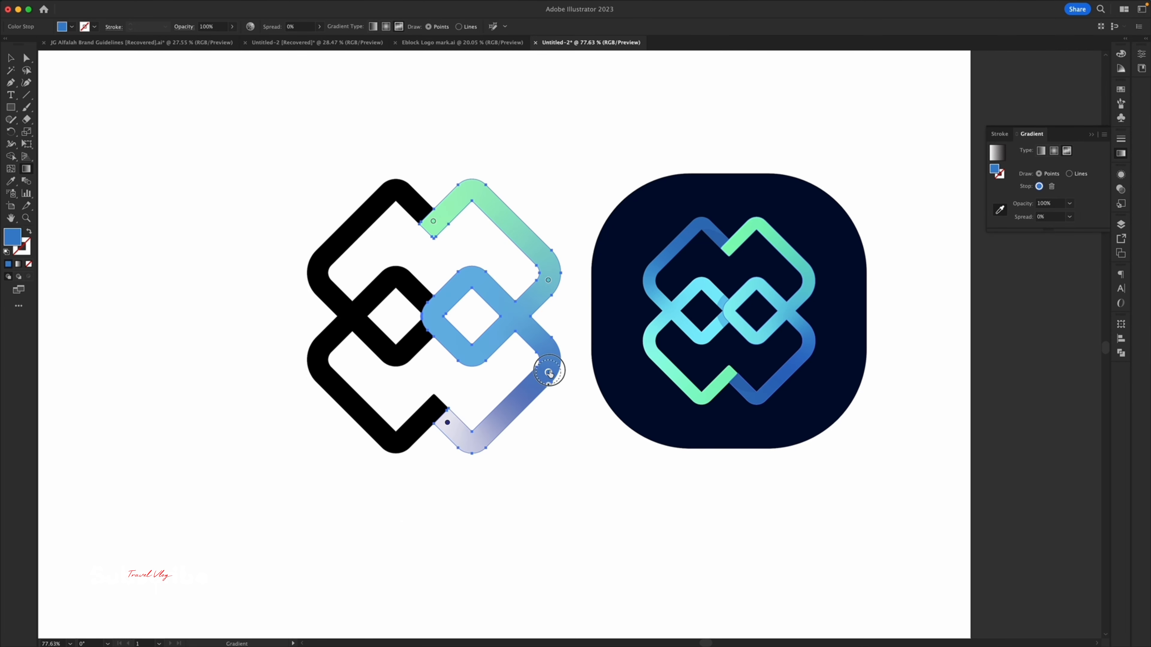
# Recolour the gradient point at the right half's lower notch end with the solid blue sampled from the reference icon's lowest right bend.
pyautogui.doubleClick(447, 422)
pyautogui.click(321, 502)
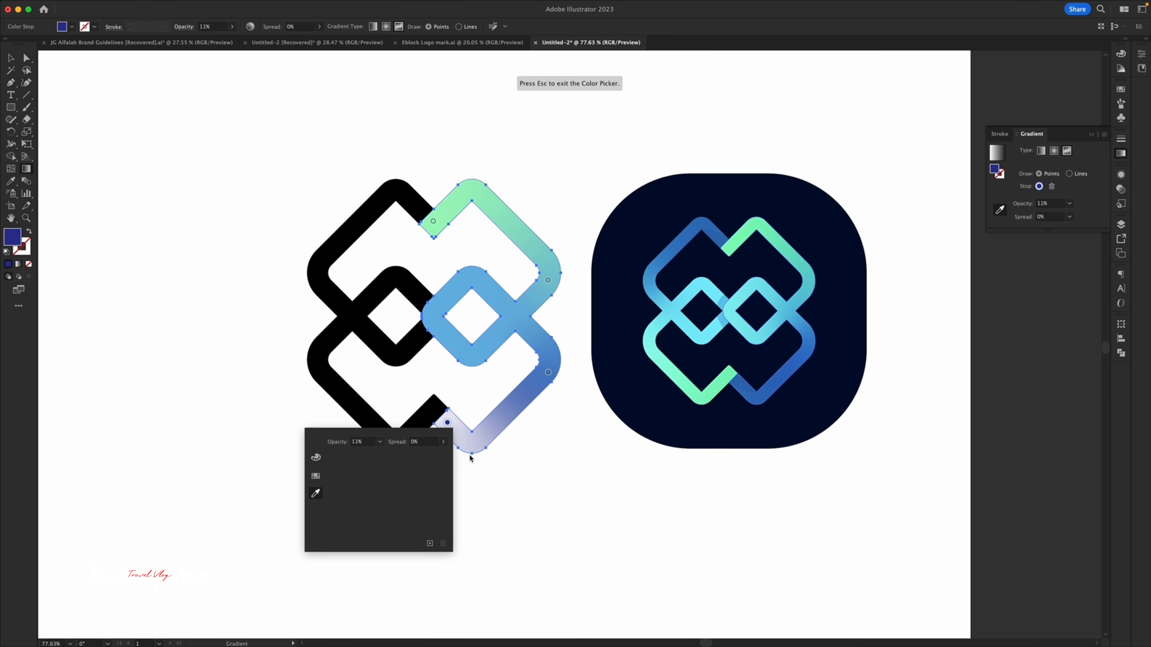
pyautogui.click(766, 400)
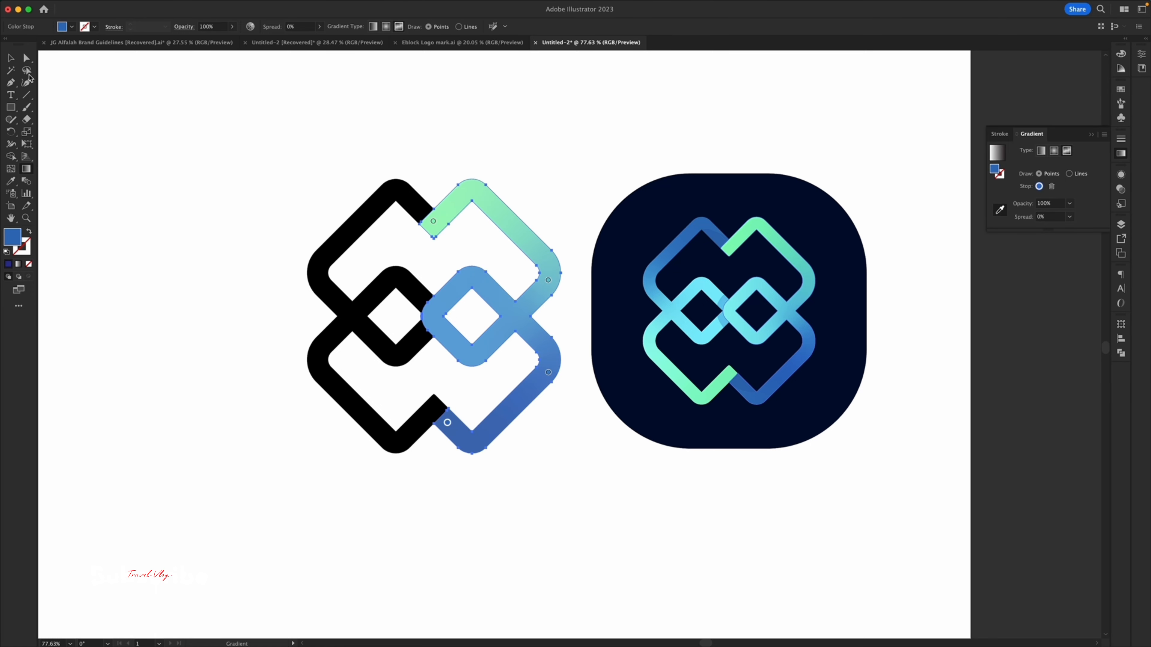
# Apply a freeform gradient fill to the black left half of the mark.
pyautogui.press('v')
pyautogui.click(413, 198)
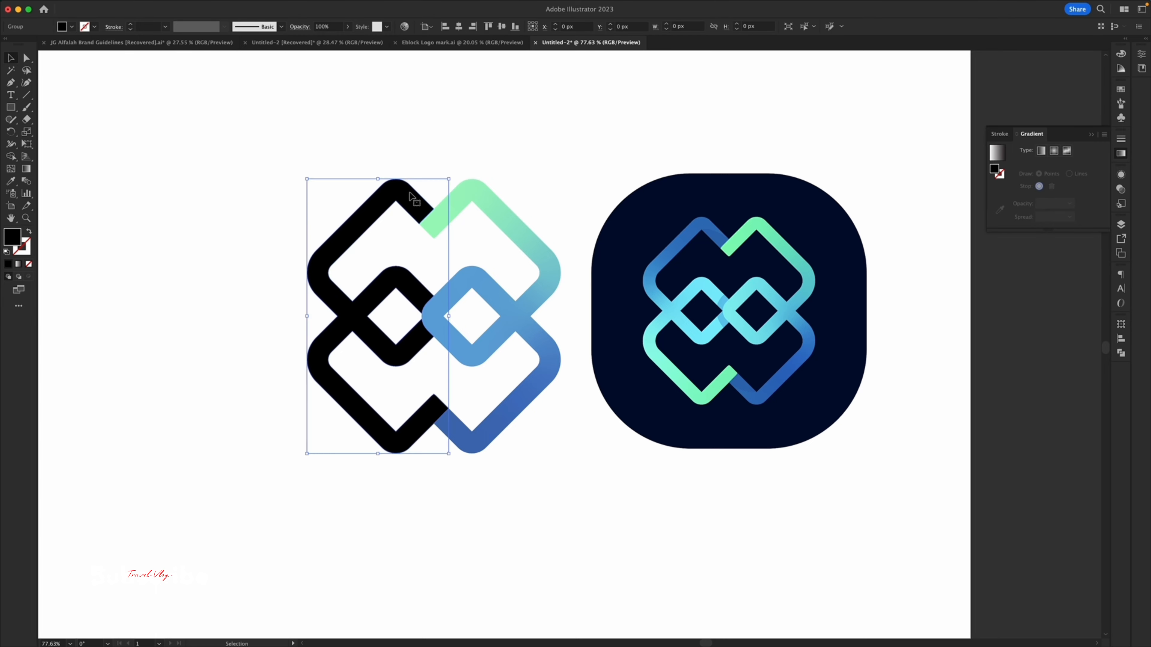
pyautogui.click(1067, 152)
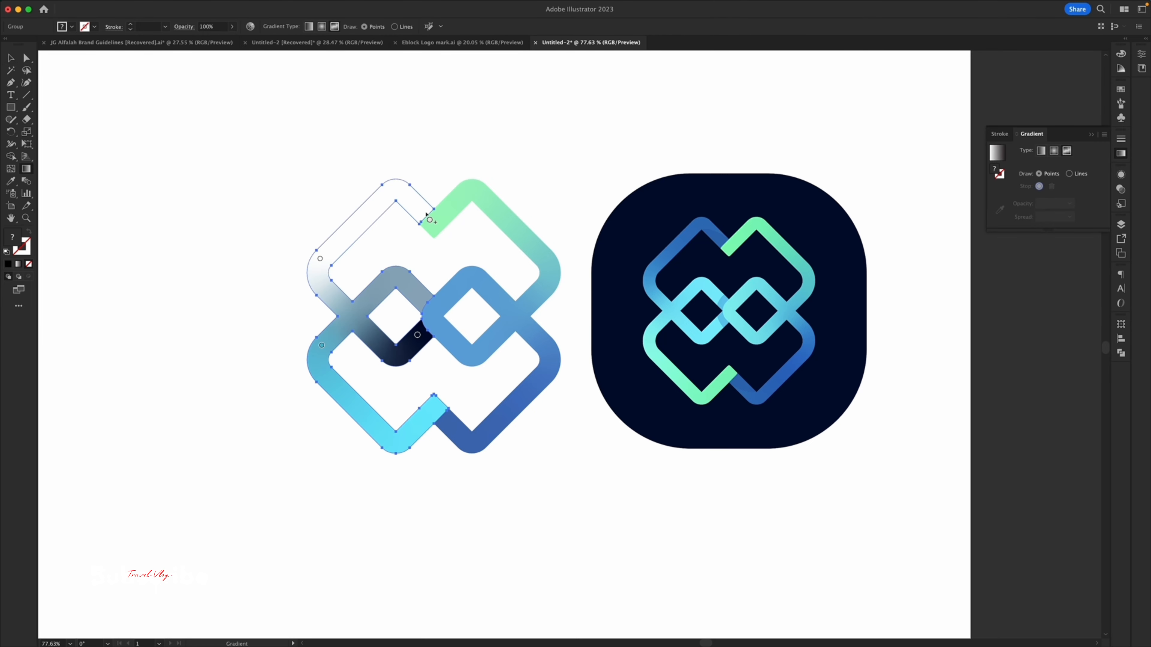
# Add a gradient point at the left half's lower notch end and recolour it with the blue sampled from the adjoining right half.
pyautogui.click(435, 410)
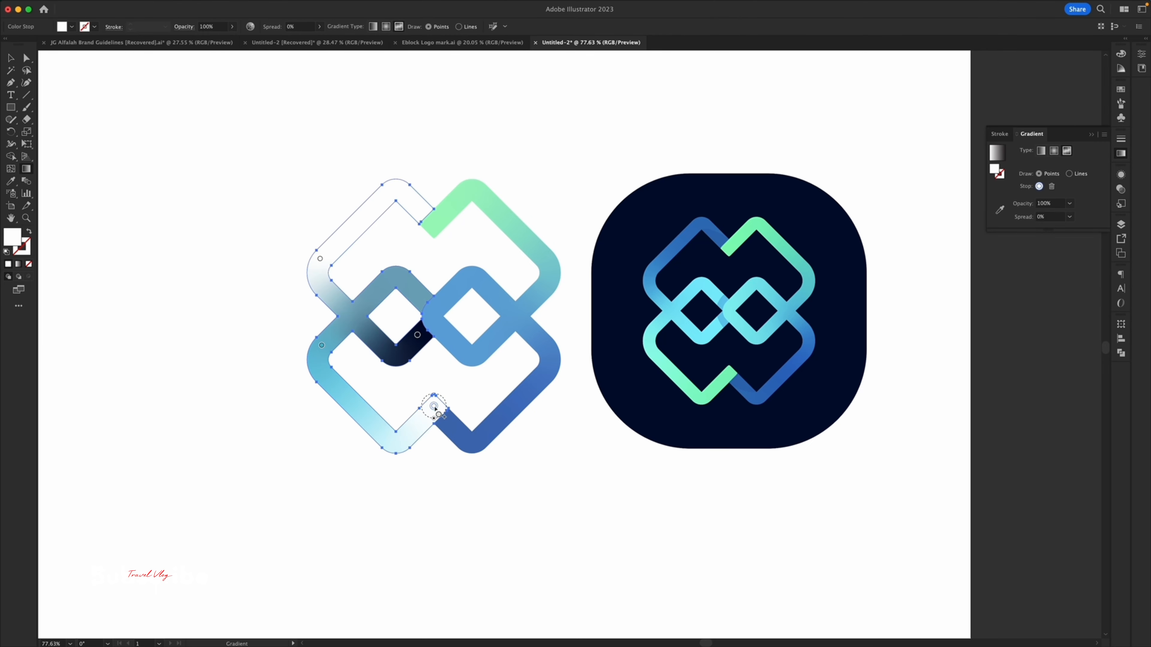
pyautogui.doubleClick(434, 406)
pyautogui.click(309, 478)
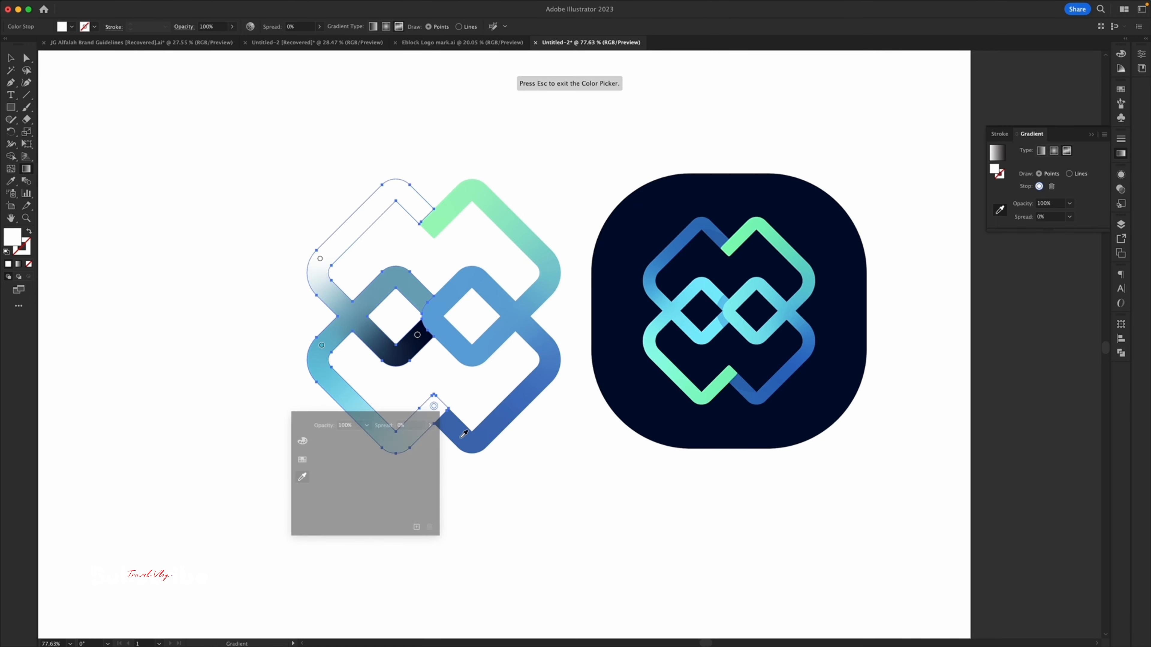
pyautogui.click(434, 414)
pyautogui.press('Escape')
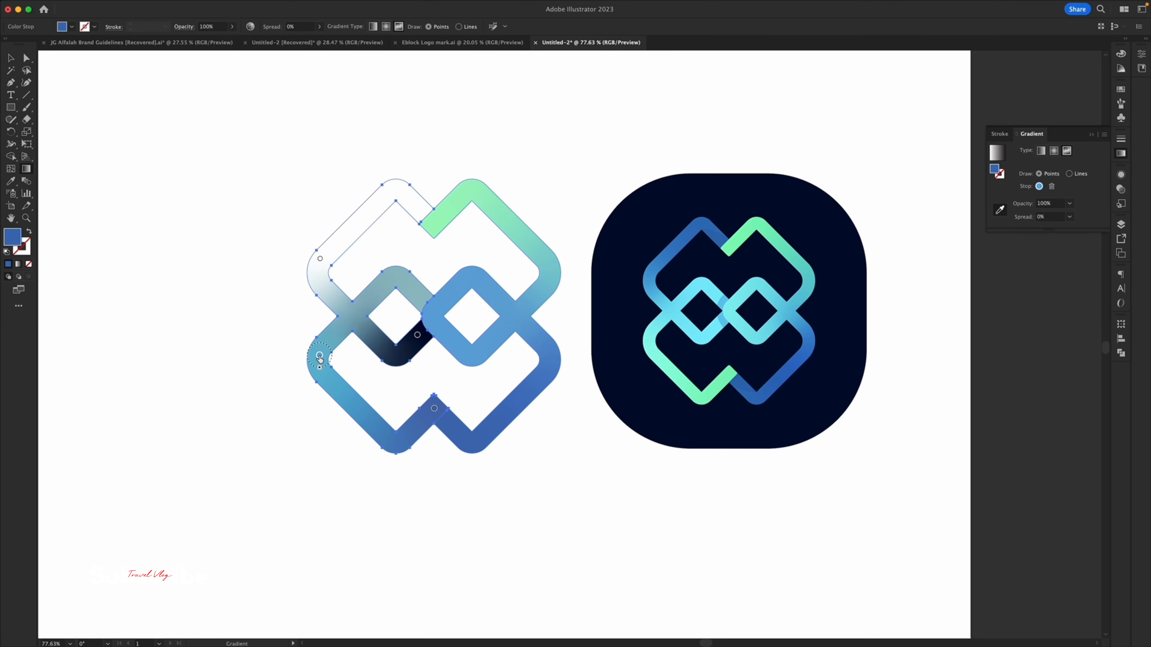
# Shift the teal point on the left half's outer lower bend slightly down and recolour it with blue sampled from the reference icon's lower right bend.
pyautogui.click(319, 355)
pyautogui.doubleClick(320, 355)
pyautogui.click(188, 425)
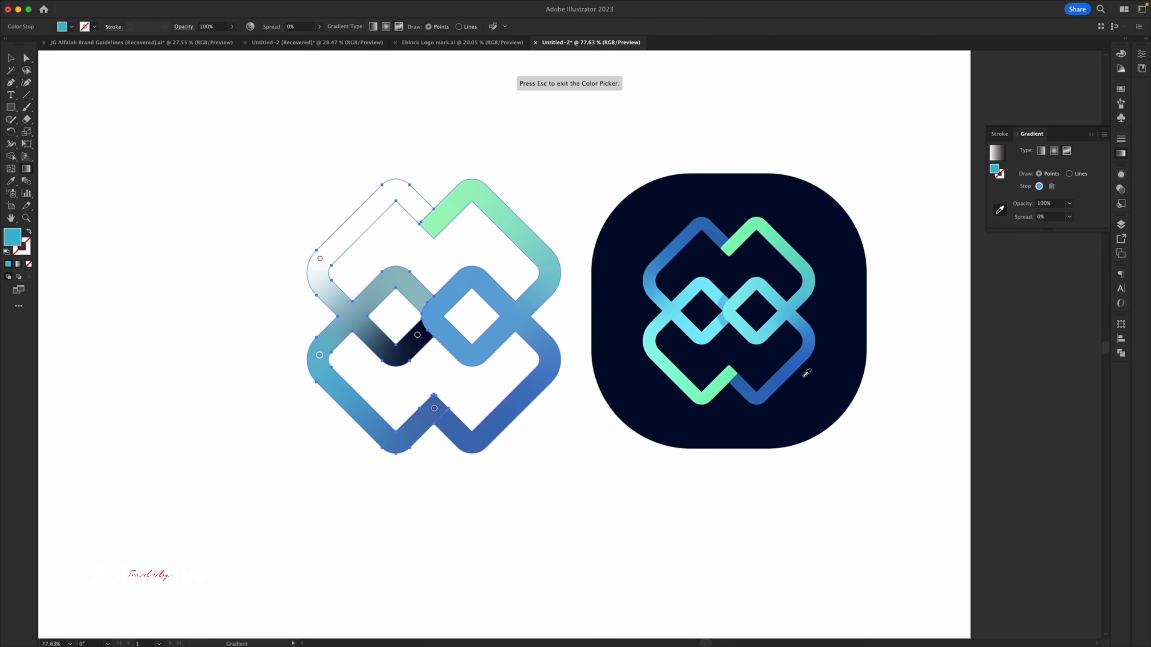
pyautogui.click(813, 346)
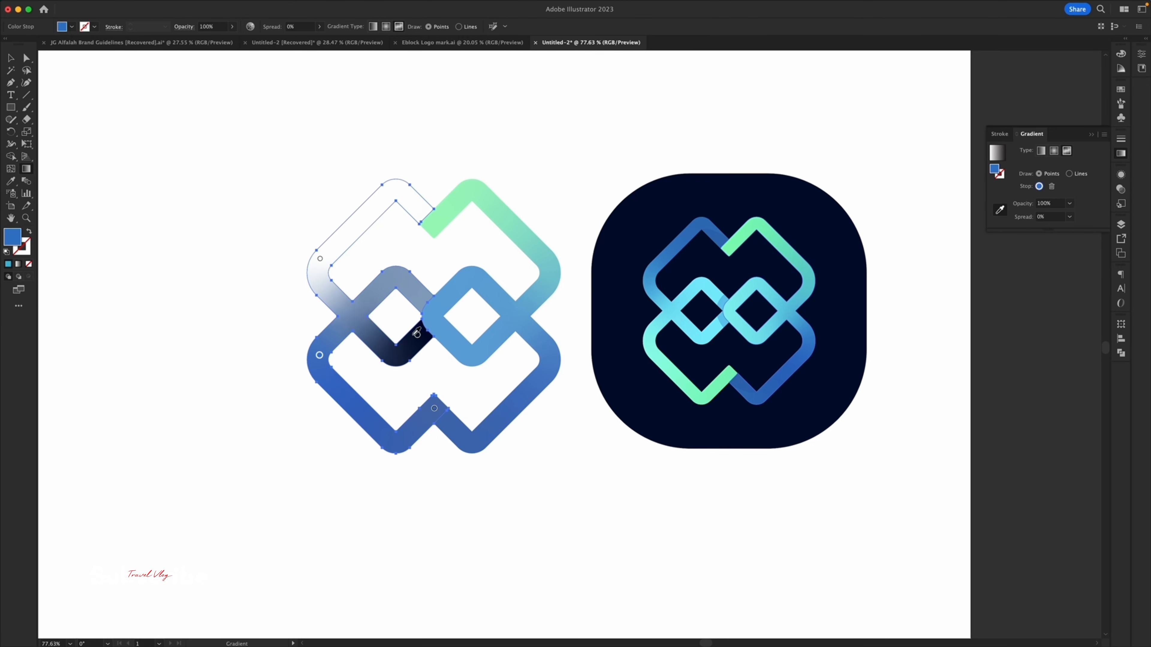
# Recolour the dark gradient point on the left half's inner diamond with the light teal sampled from the reference icon's right diamond.
pyautogui.click(418, 335)
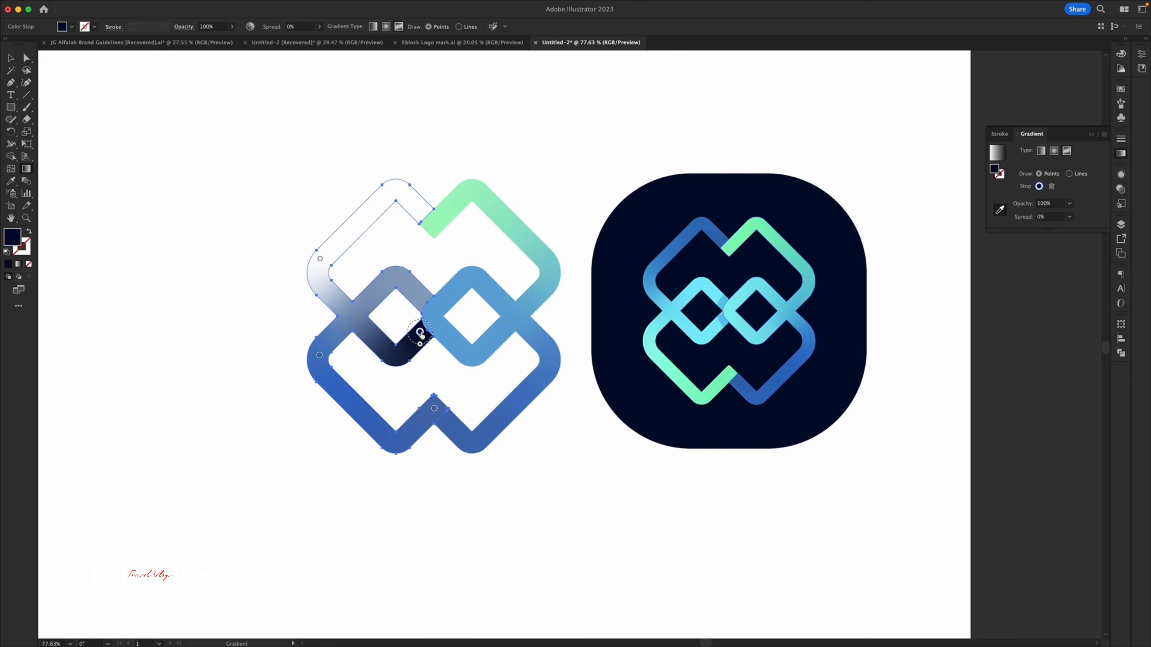
pyautogui.doubleClick(419, 333)
pyautogui.click(289, 402)
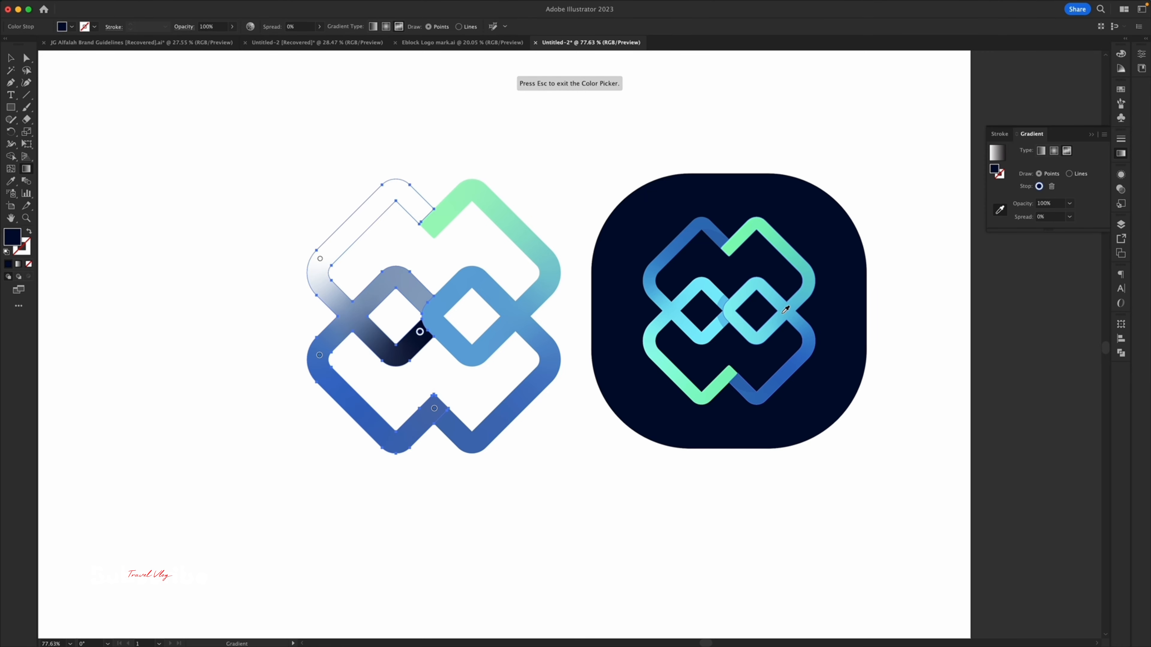
pyautogui.click(761, 283)
# Move the left half's white gradient point to its upper notch end and recolour it with the light green sampled from the right half.
pyautogui.moveTo(320, 258)
pyautogui.mouseDown()
pyautogui.moveTo(402, 193)
pyautogui.moveTo(423, 215)
pyautogui.mouseUp()
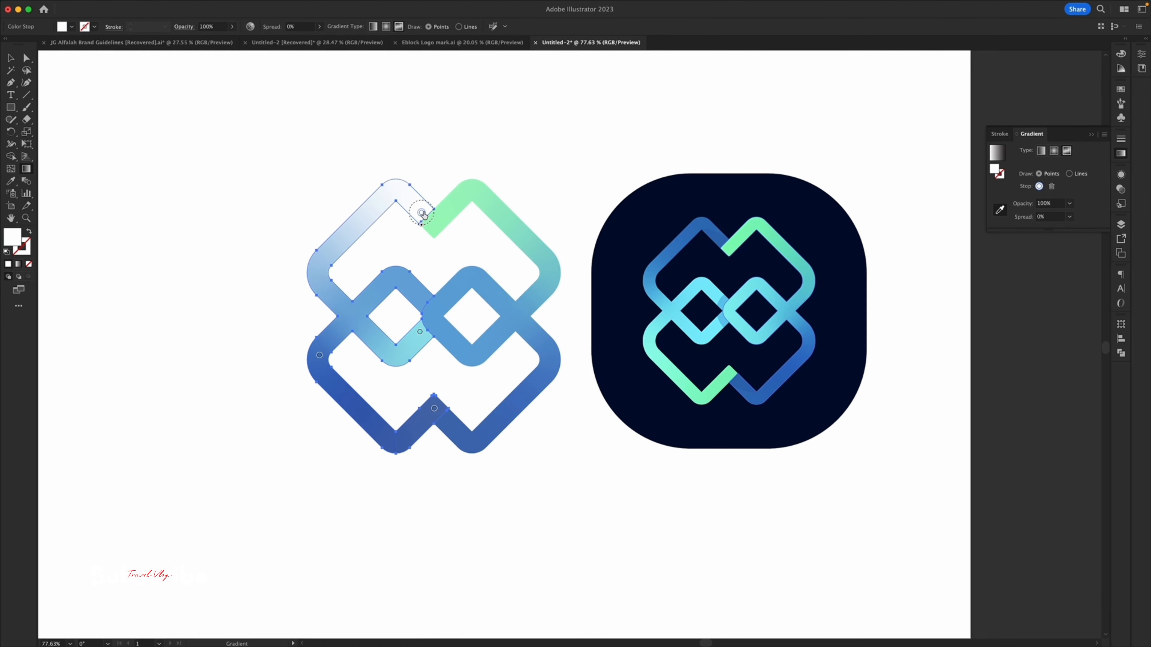
pyautogui.doubleClick(422, 213)
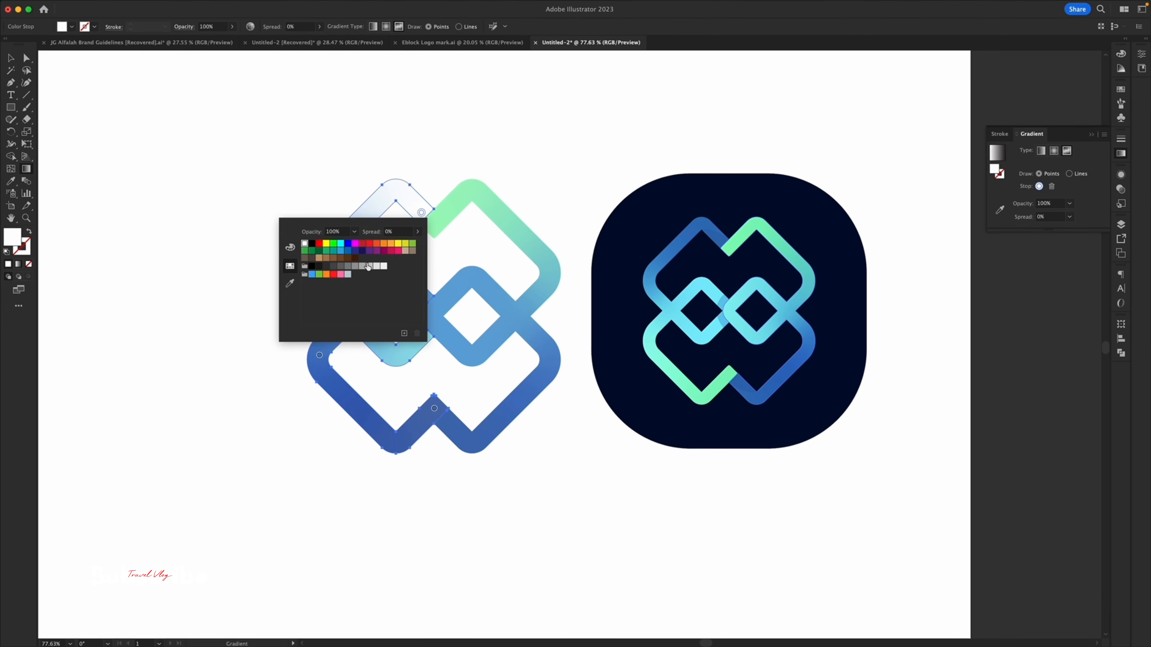
pyautogui.click(294, 284)
pyautogui.click(502, 192)
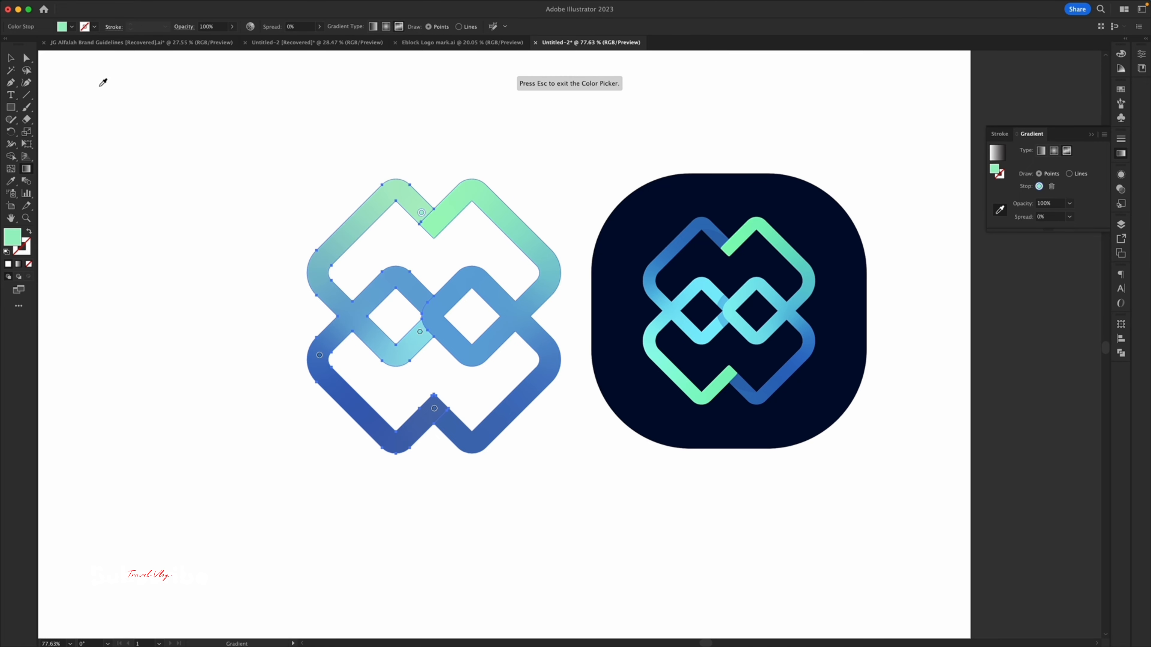
pyautogui.press('Escape')
pyautogui.click(167, 167)
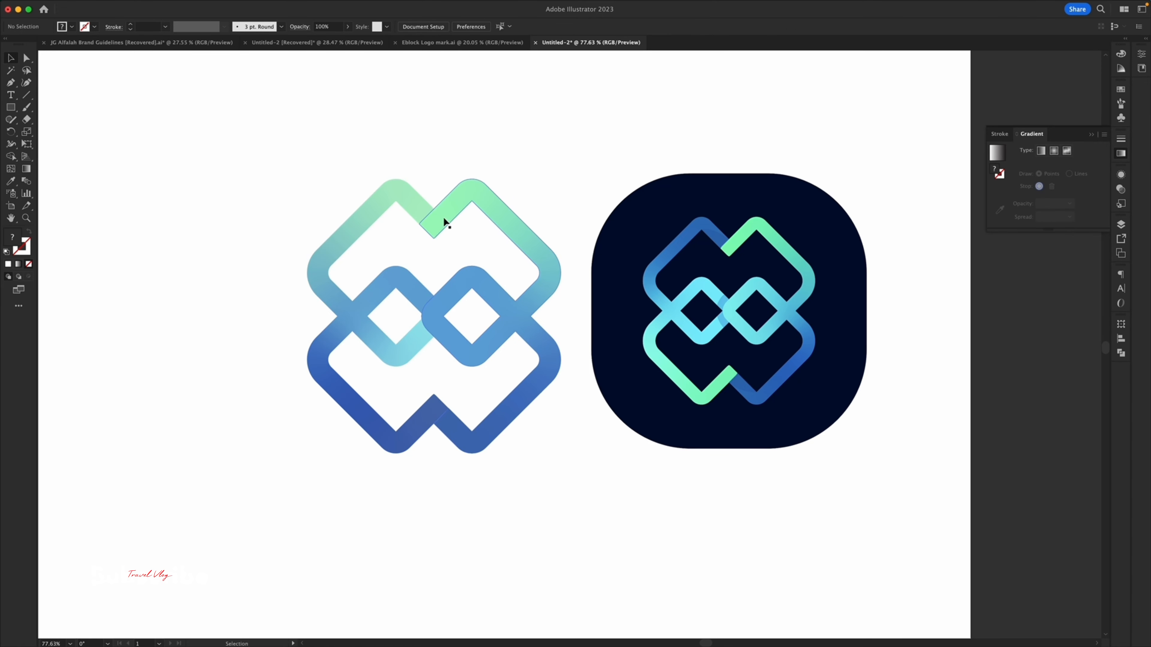
# Inspect both gradient-filled halves of the mark and compare the whole mark with the reference icon beside it.
pyautogui.click(399, 271)
pyautogui.click(268, 231)
pyautogui.click(419, 216)
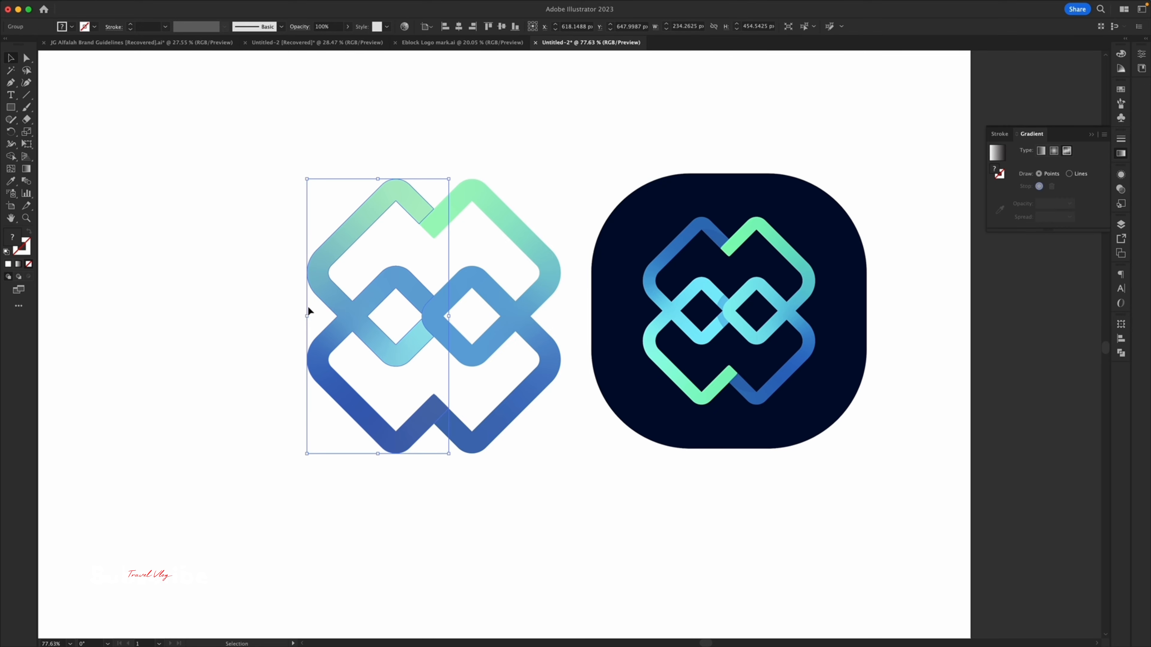
pyautogui.click(267, 324)
pyautogui.click(562, 479)
pyautogui.press('super+space')
pyautogui.moveTo(548, 294); pyautogui.dragTo(432, 343)
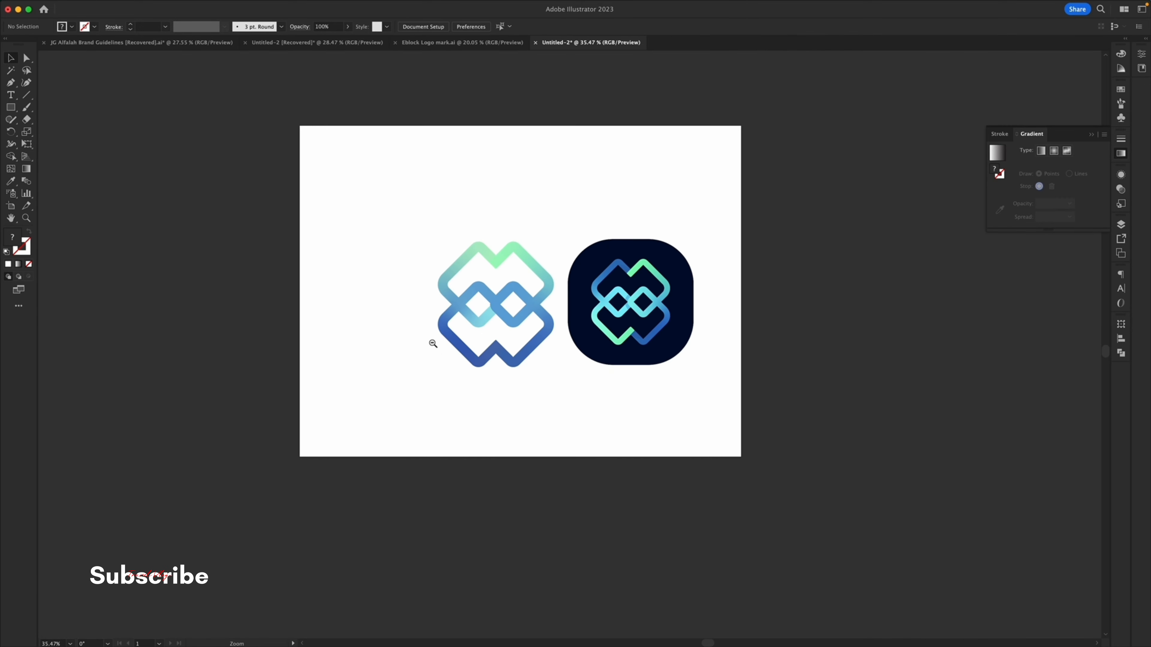
pyautogui.moveTo(508, 279); pyautogui.dragTo(529, 292)
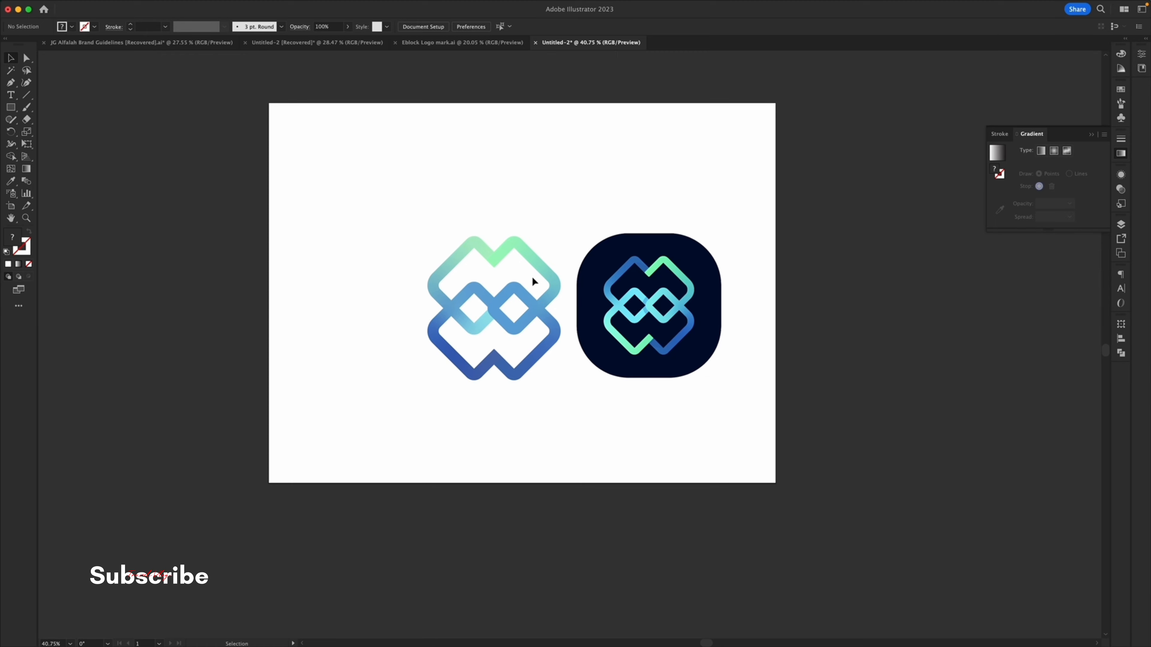
pyautogui.click(654, 310)
pyautogui.rightClick(654, 309)
pyautogui.click(885, 391)
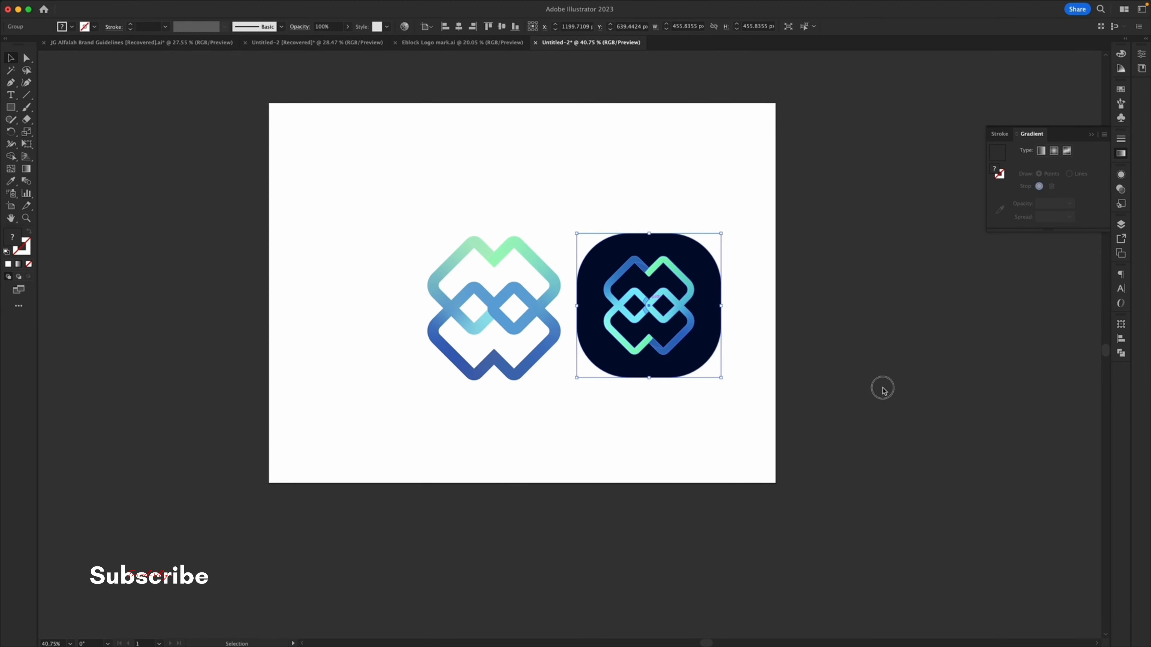